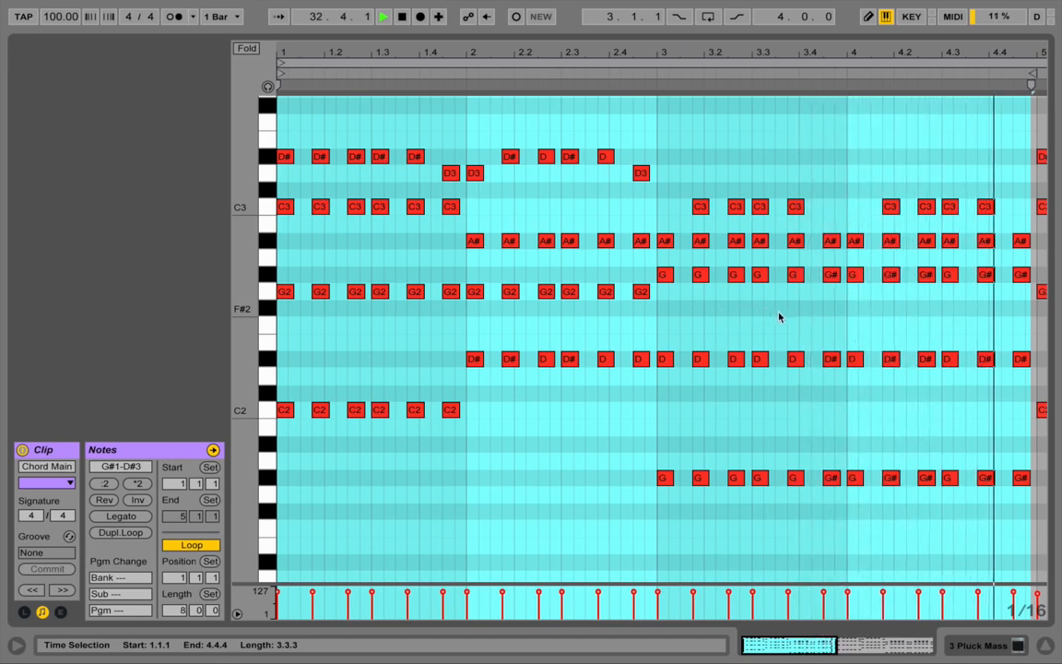
Open the Massive synth's plug-in editor from track 2 and reposition its window.
click(972, 653)
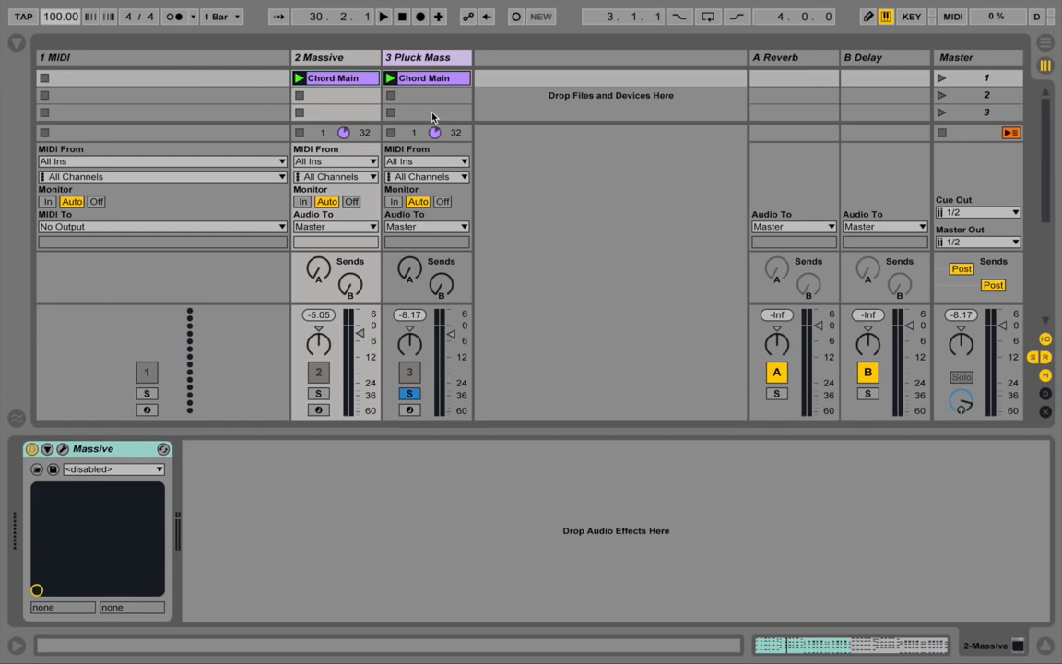
double_click(438, 81)
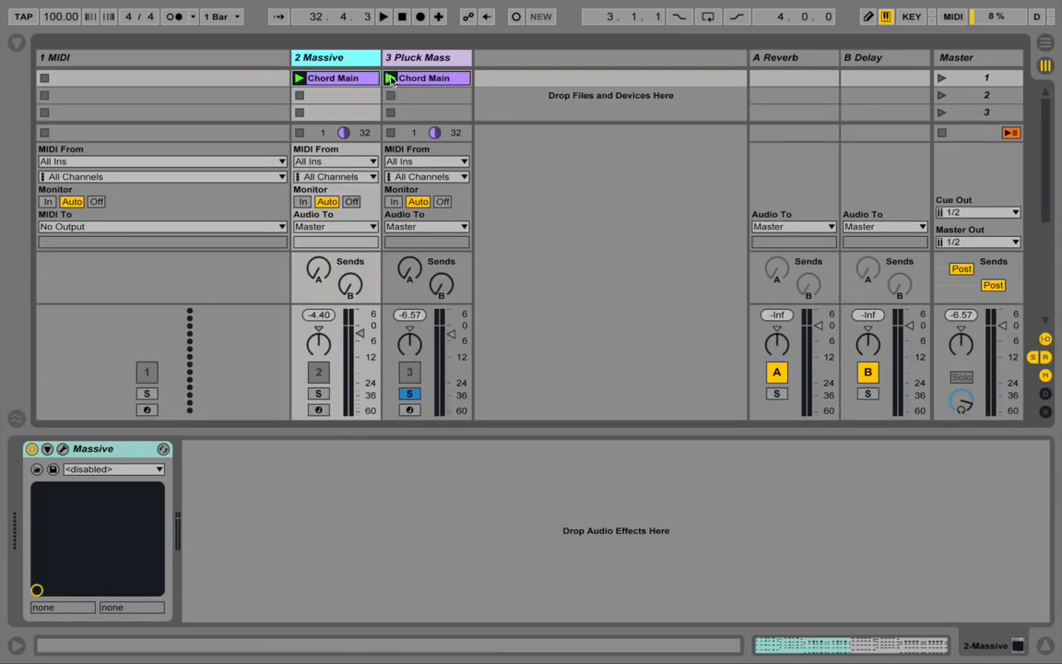
click(53, 468)
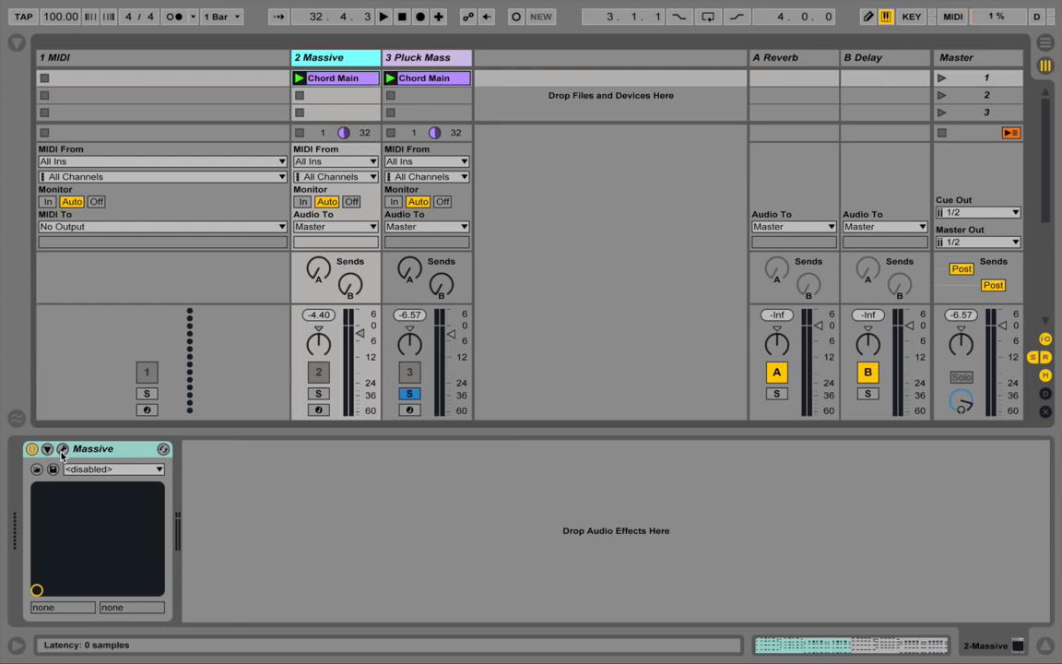
drag(275, 50, 364, 59)
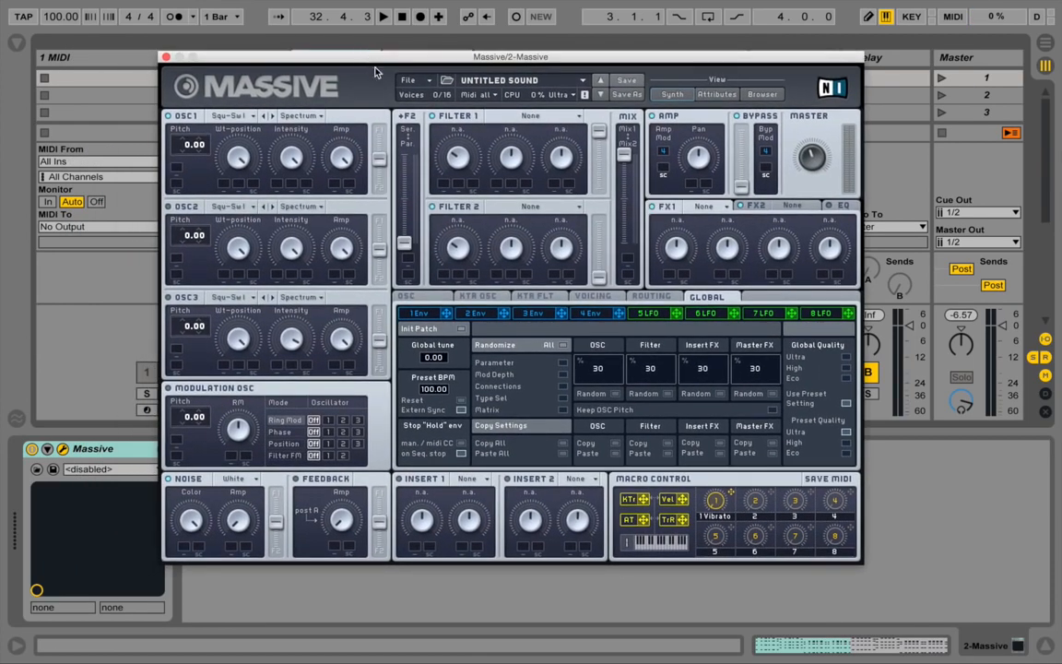
Create a new sound in Massive and audition the Chord Main clip through it.
click(423, 83)
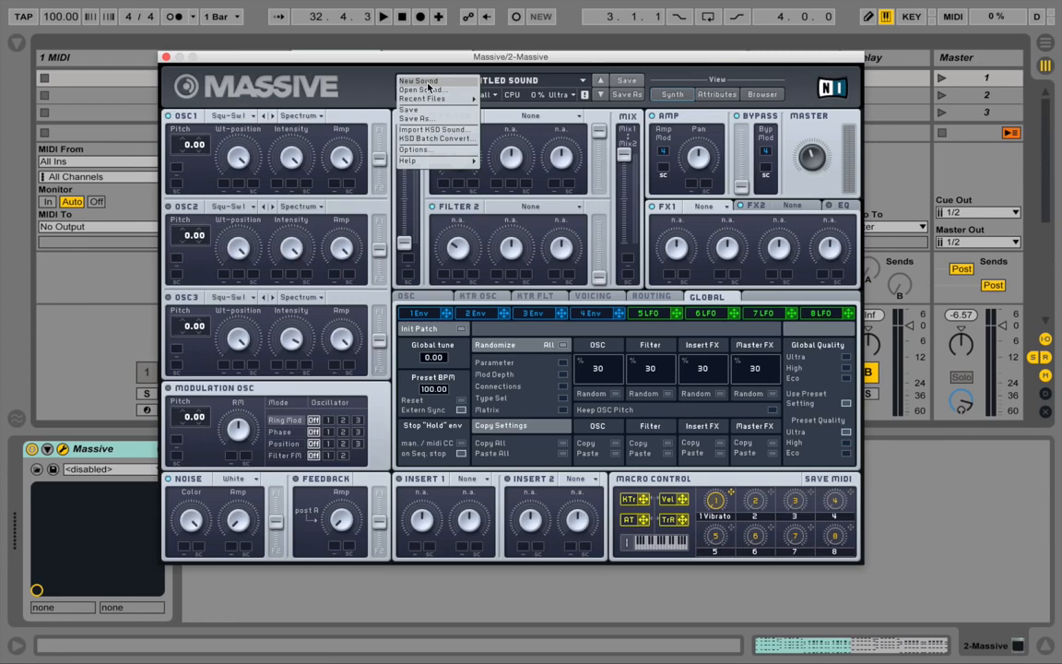
click(428, 83)
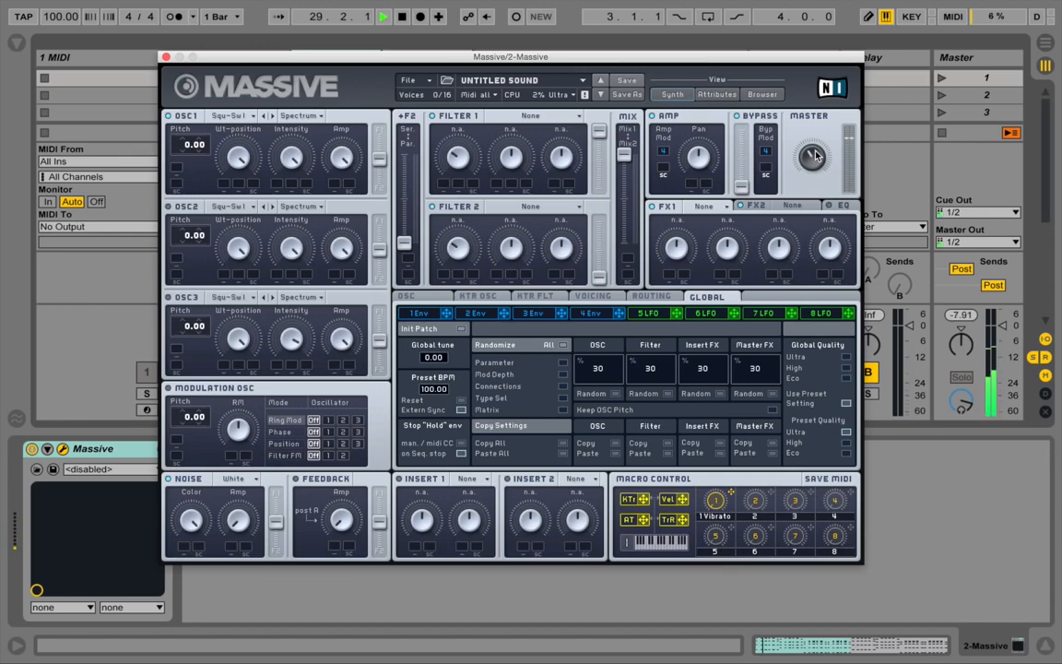
drag(252, 65, 288, 50)
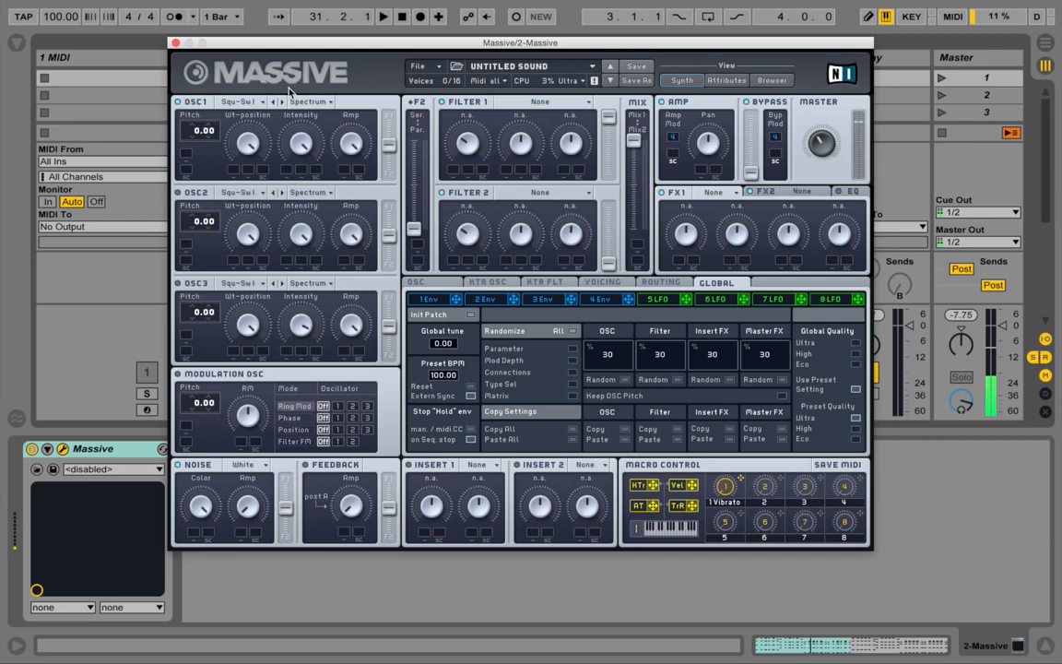
key(space)
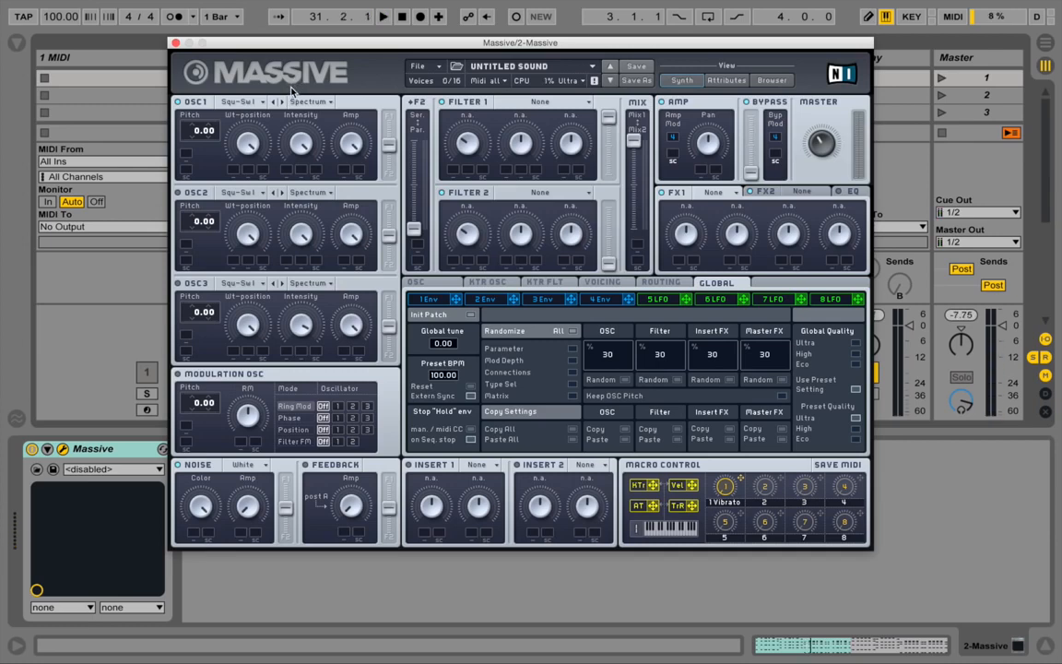
Try the Guitar Pulse wavetable on OSC1 and play the chords through it.
click(240, 102)
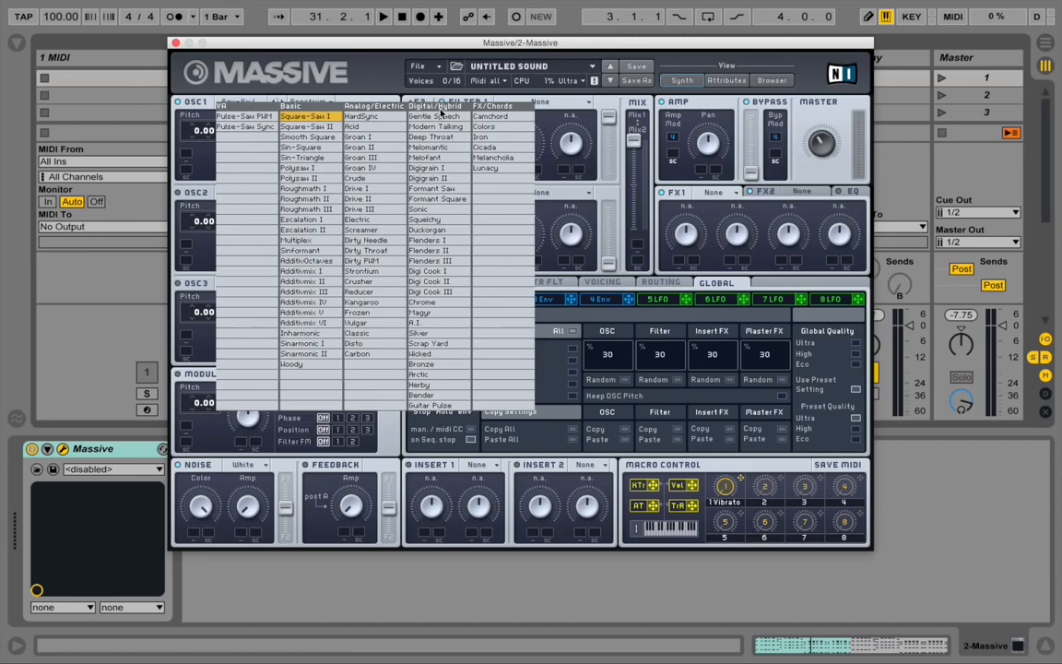
click(431, 407)
key(space)
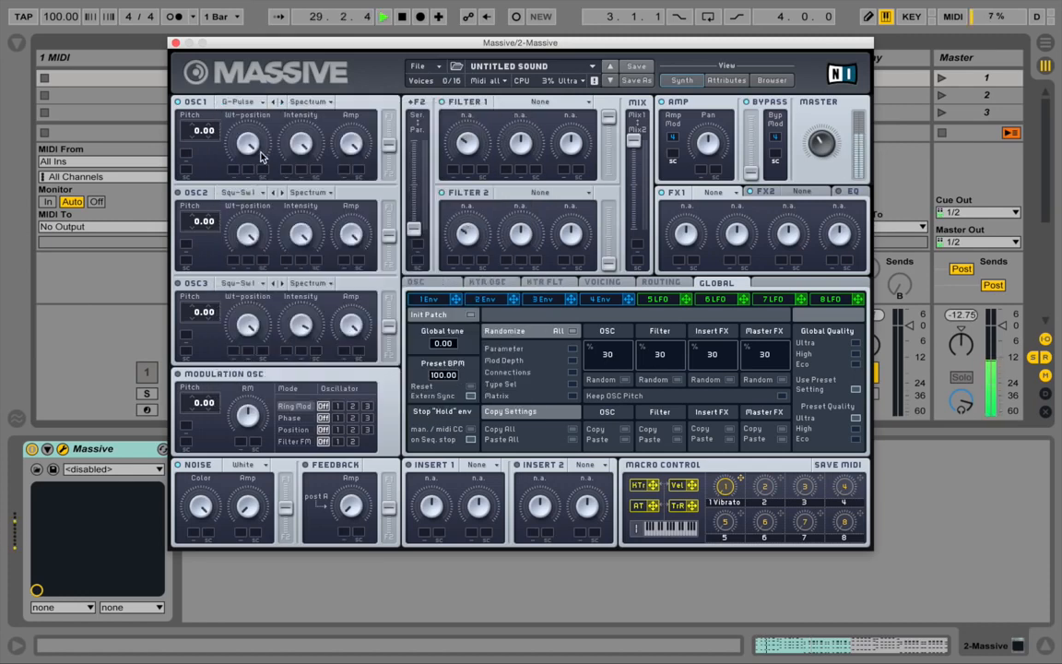
Change OSC1's wavetable to B-Pulse and listen to it with the chord clip.
click(262, 104)
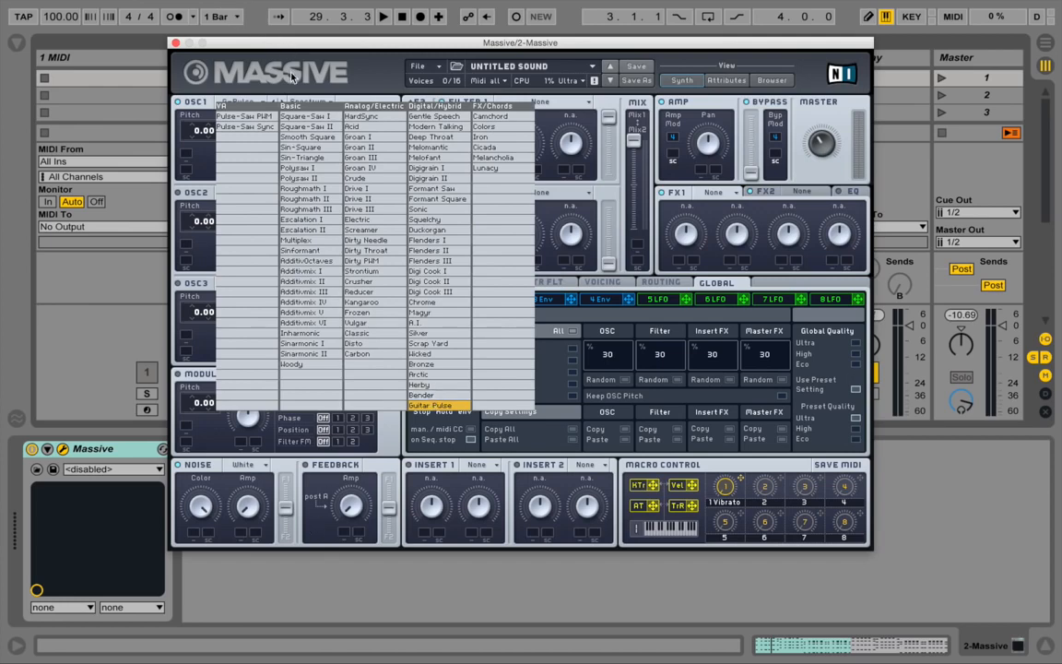
click(309, 95)
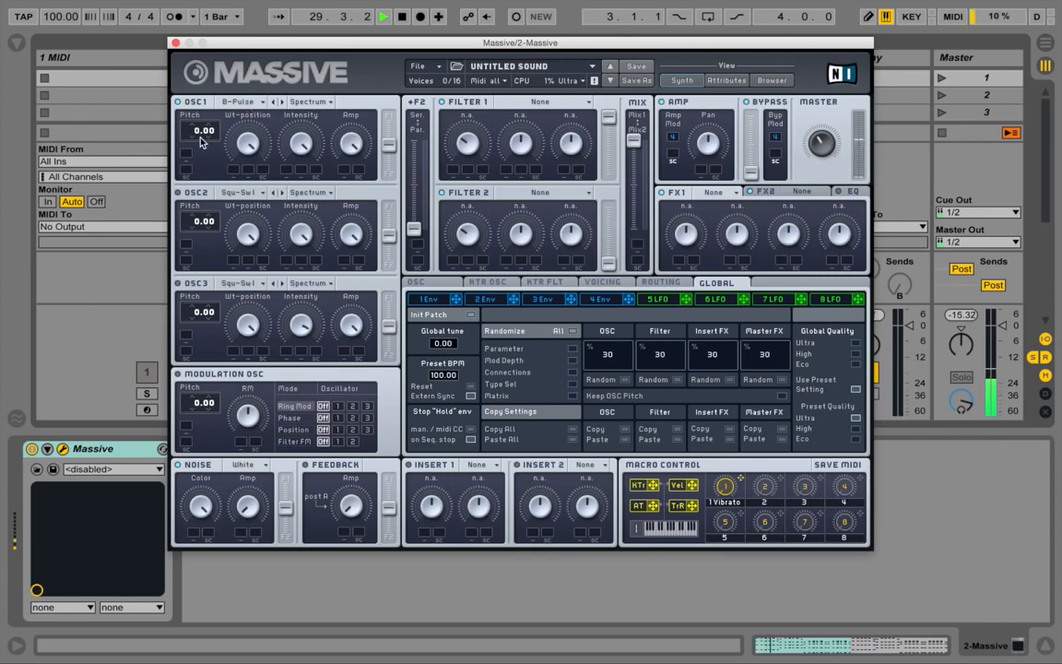
key(space)
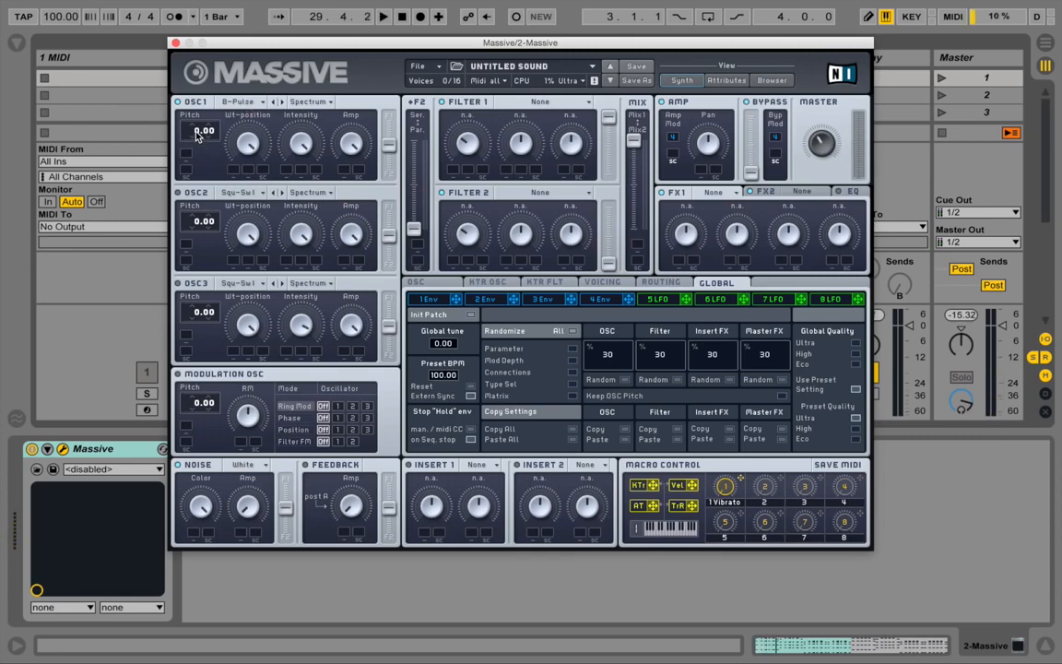
Raise OSC1's pitch to 12.00 and turn down its wavetable position while the chords play.
drag(201, 130, 206, 118)
key(space)
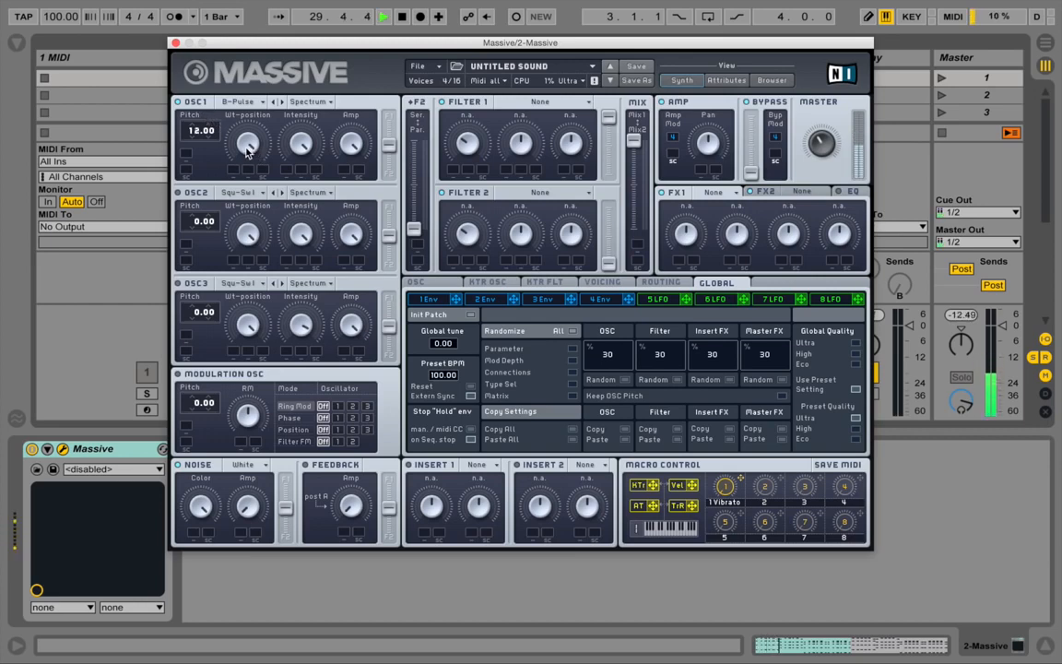
key(space)
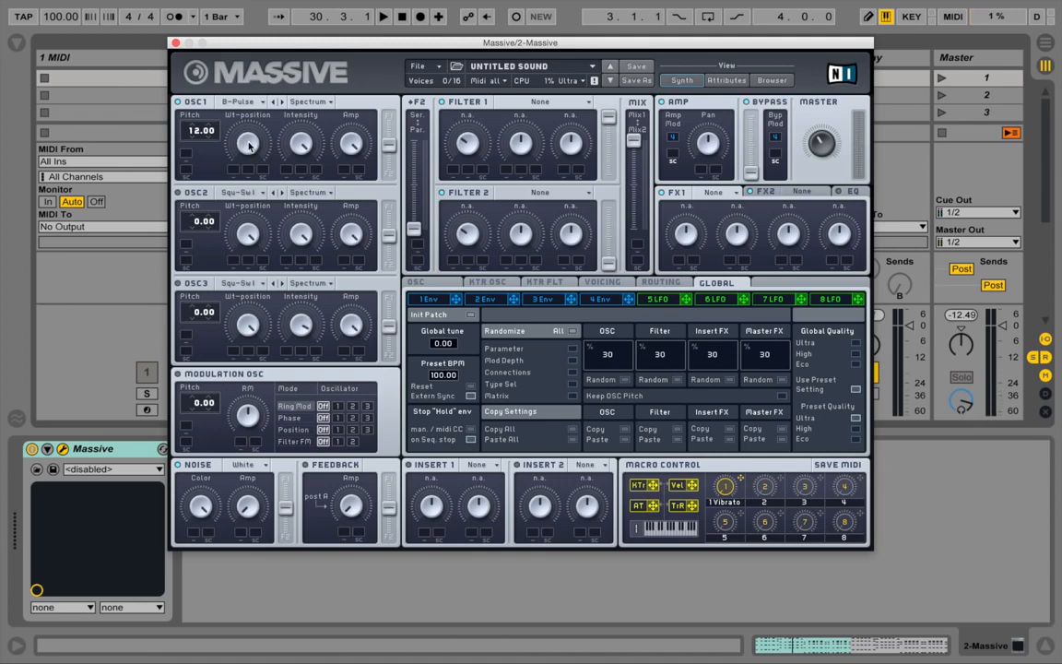
key(space)
Set OSC2's wavetable to Digigrain II and audition that oscillator alone with OSC1 switched off.
click(254, 195)
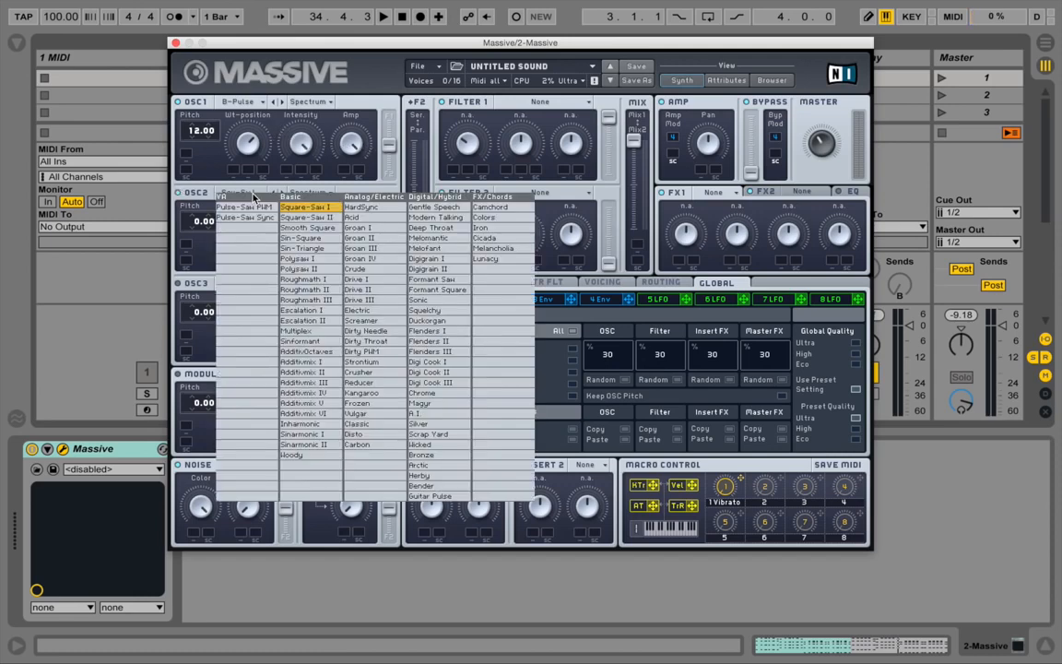
click(457, 273)
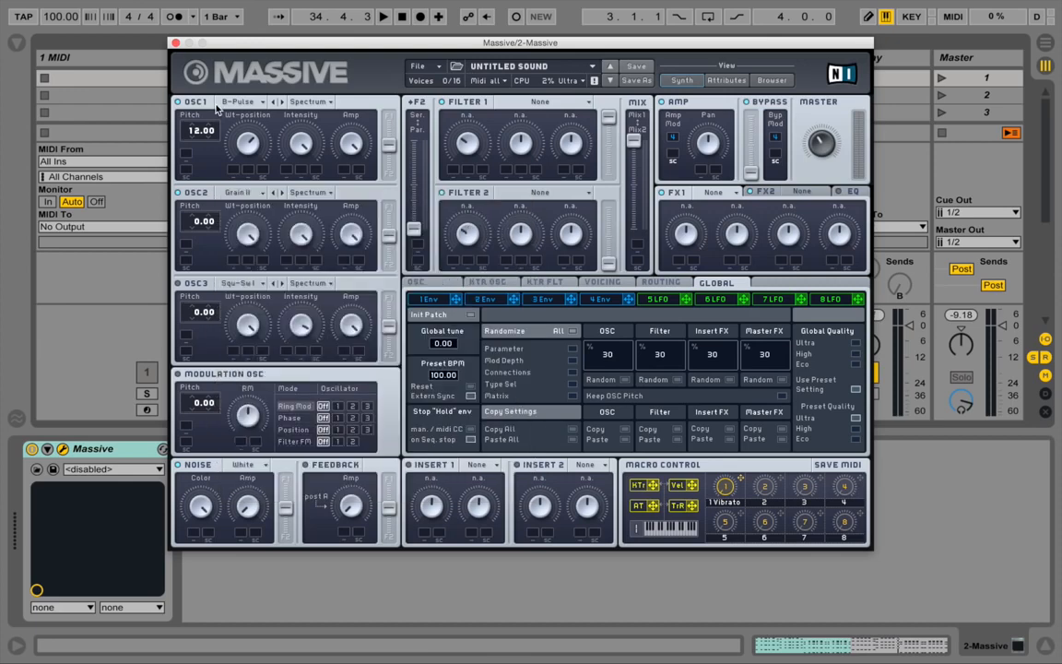
key(space)
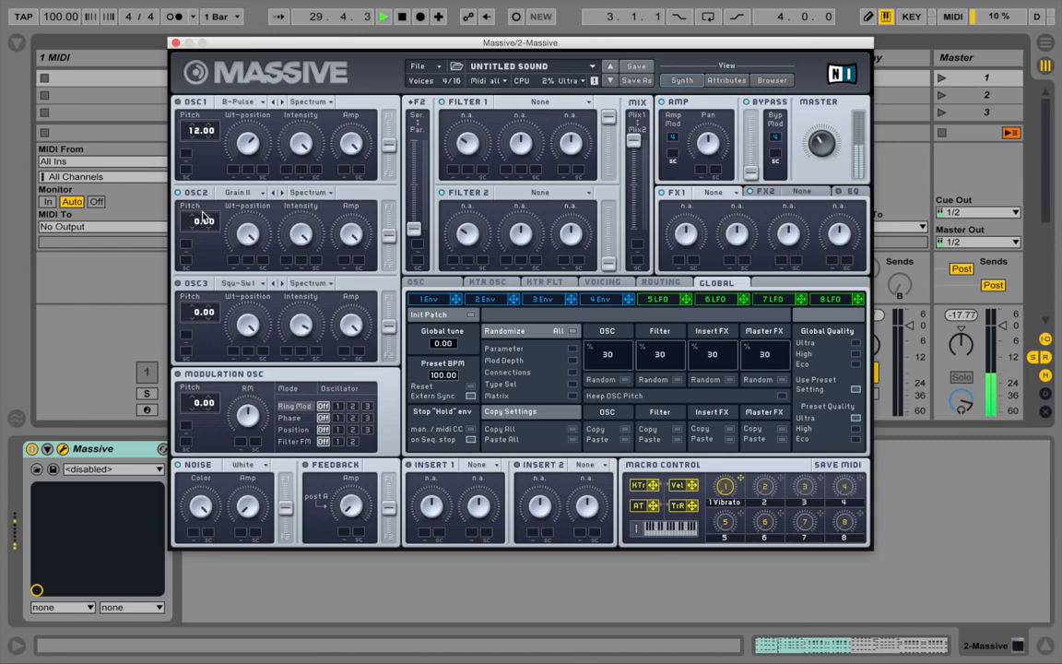
key(space)
Raise OSC2's pitch to 12.00 and lower its wavetable position while the chords play.
drag(193, 222, 195, 207)
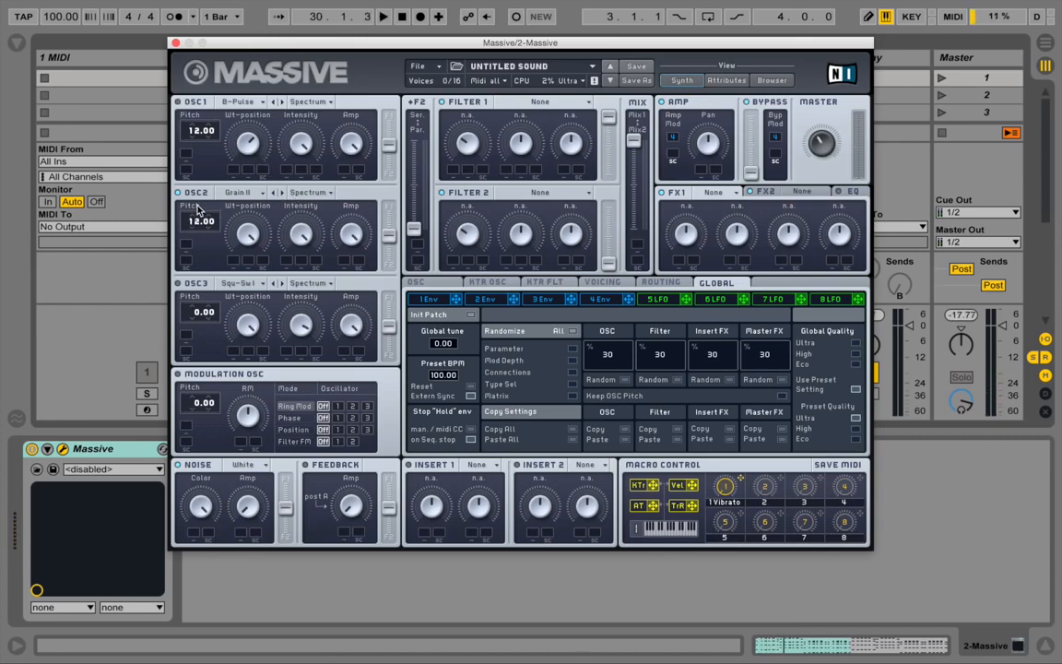
key(space)
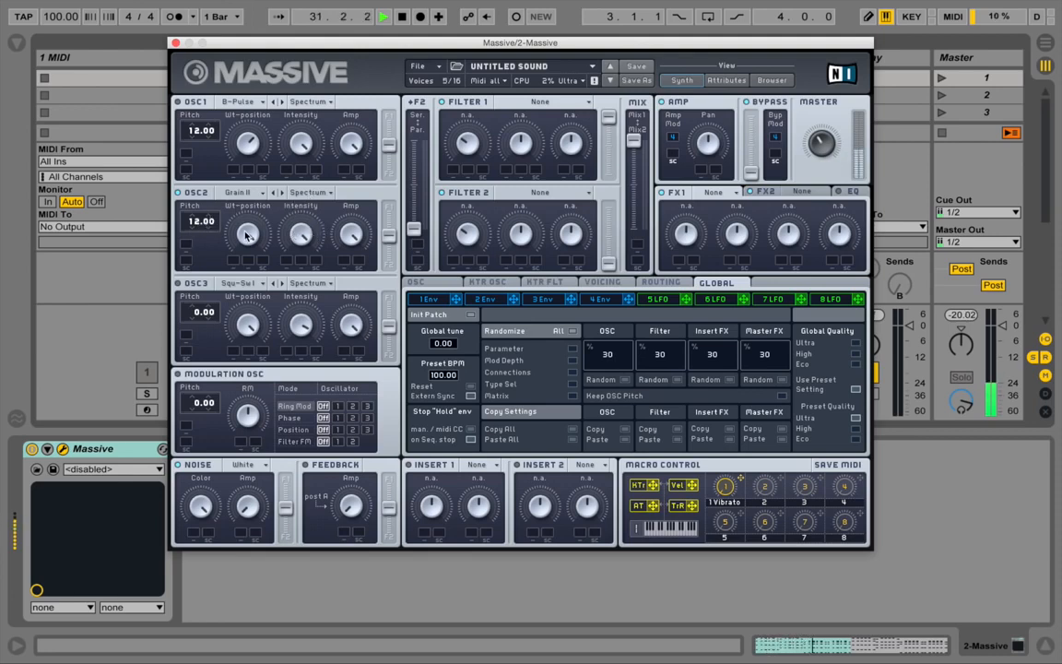
key(space)
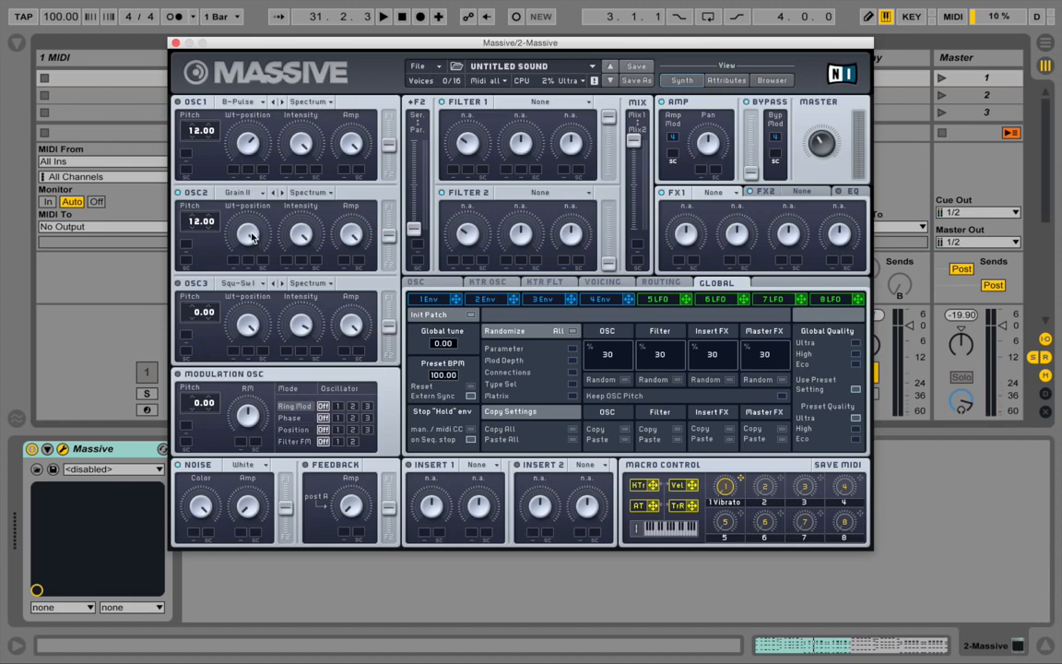
key(space)
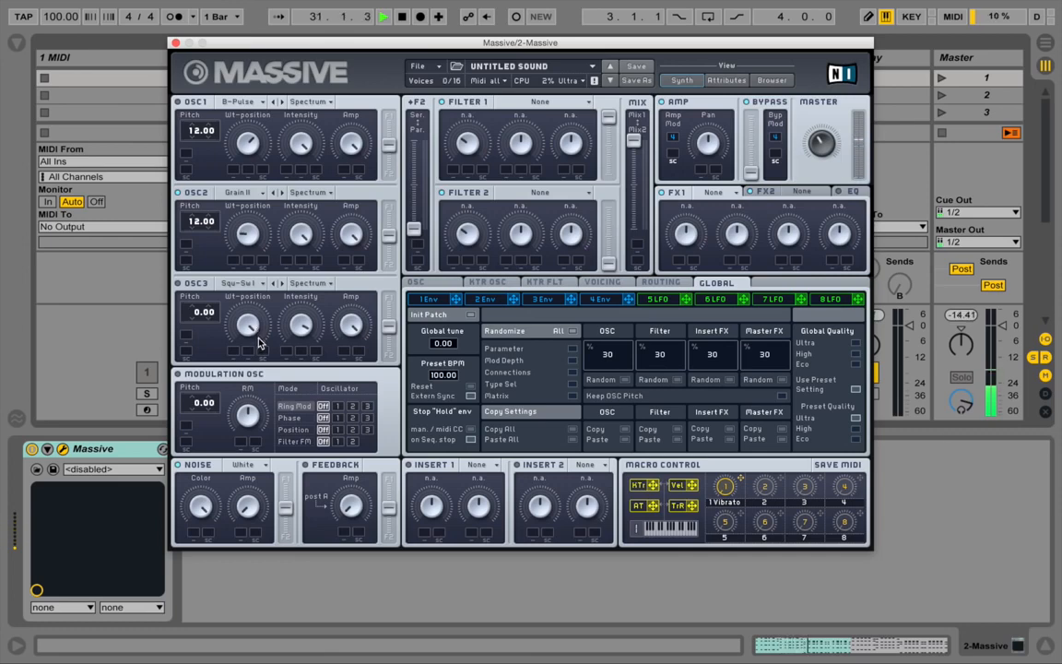
key(space)
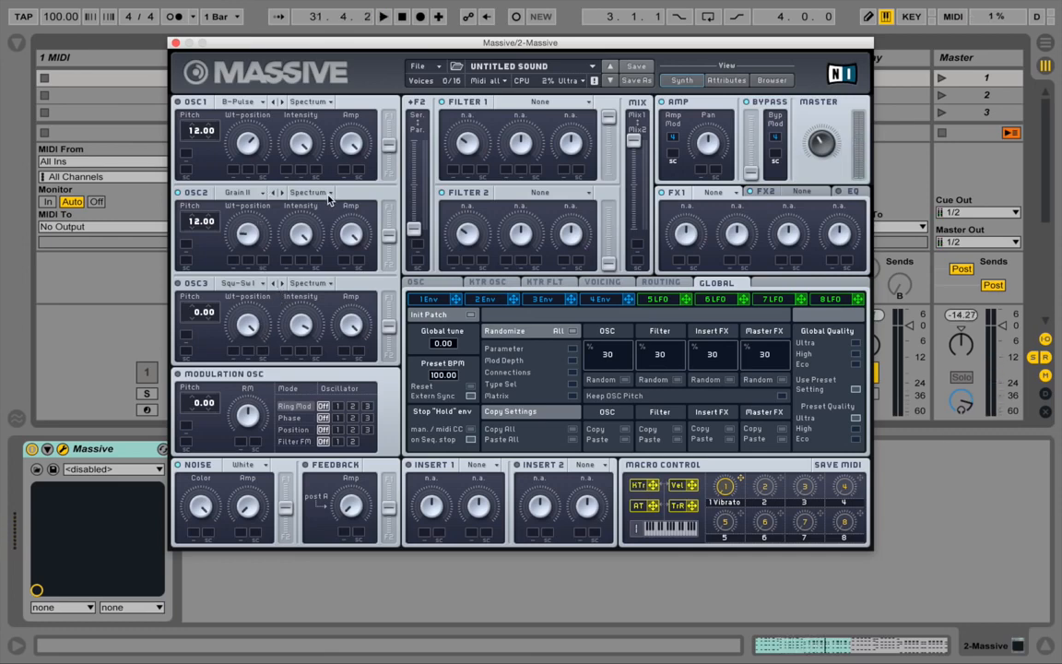
Switch OSC2's wavetable mode to Formant and reduce its intensity while auditioning the chords.
click(331, 193)
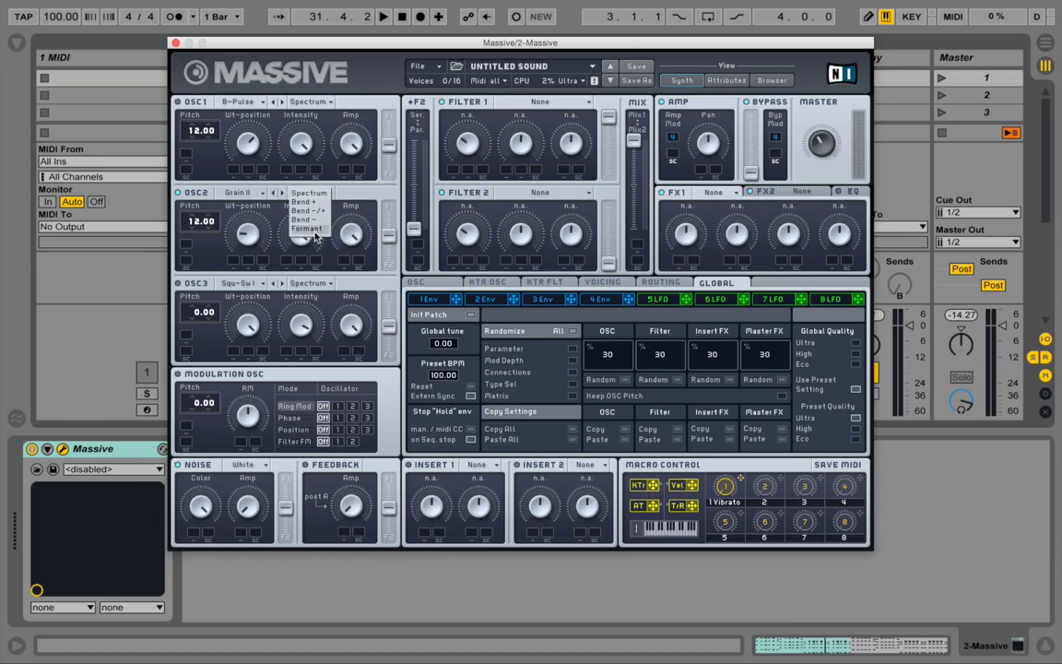
click(320, 234)
key(space)
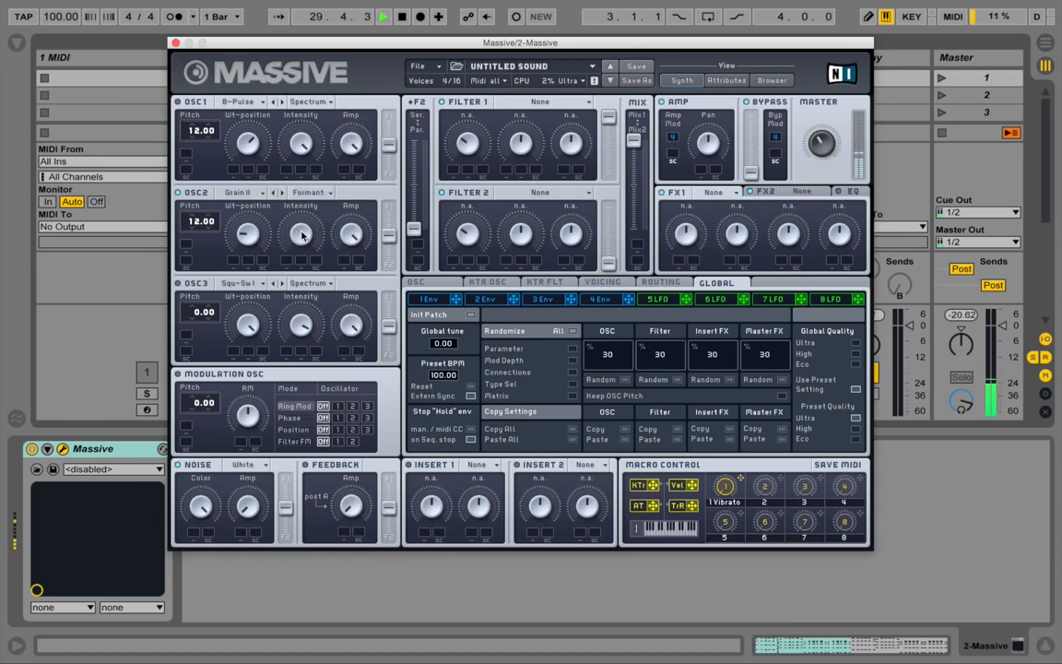
key(space)
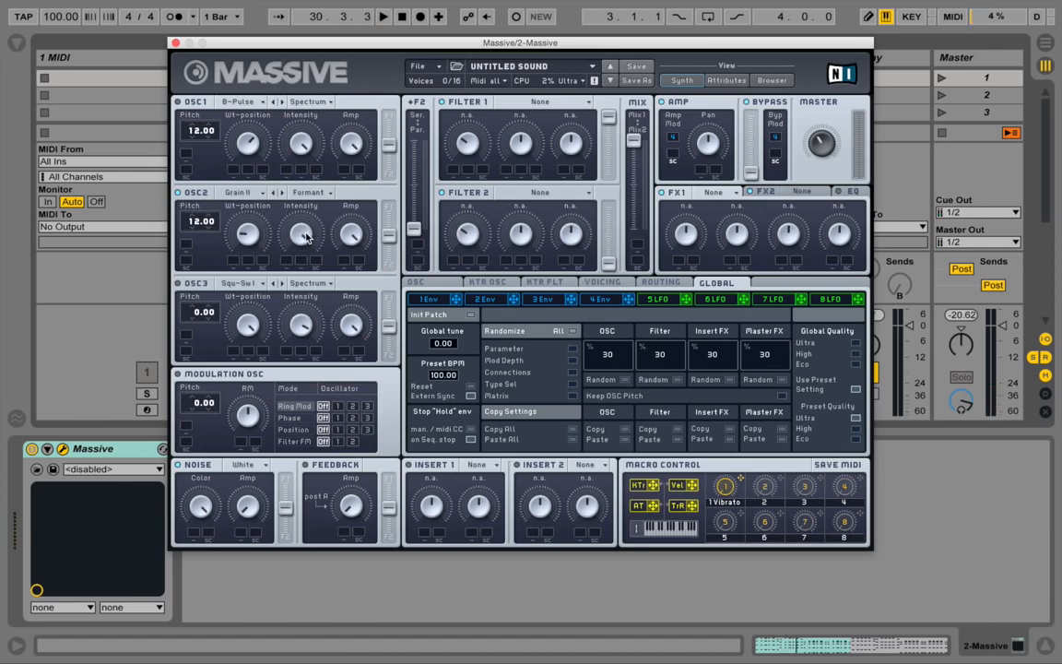
key(space)
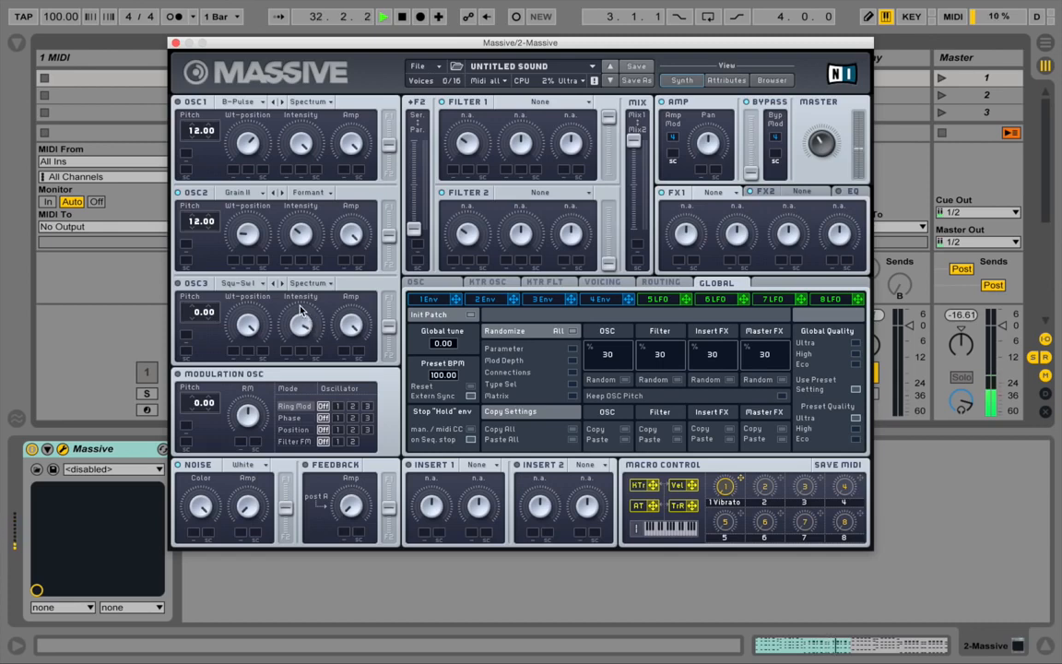
key(space)
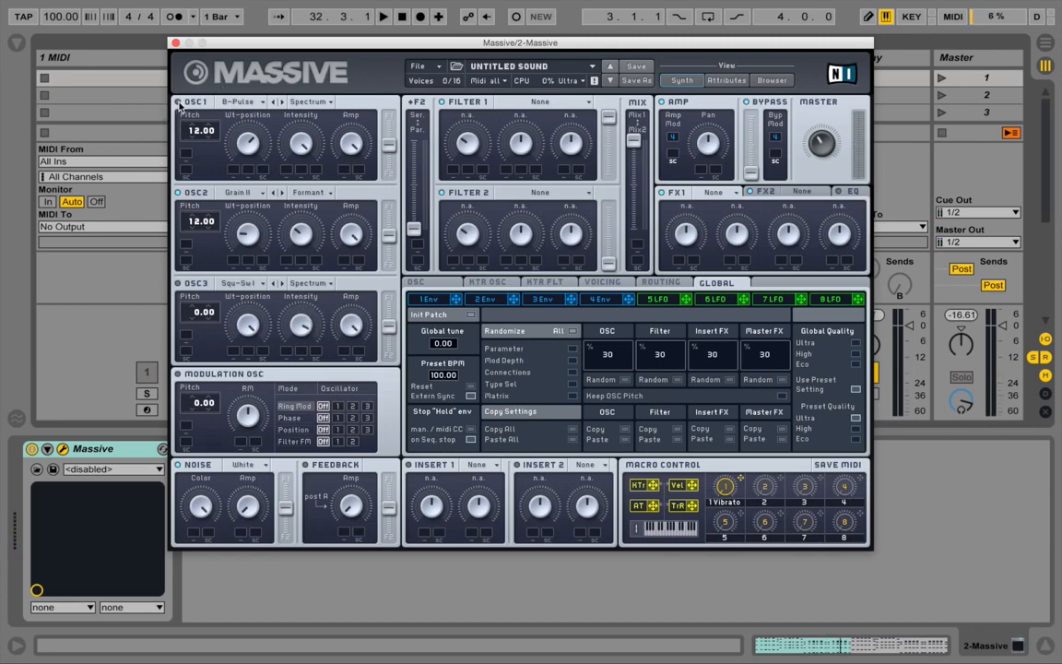
Switch OSC1 back on, audition both oscillators together and route OSC1 and OSC2 fully to Filter 1.
key(space)
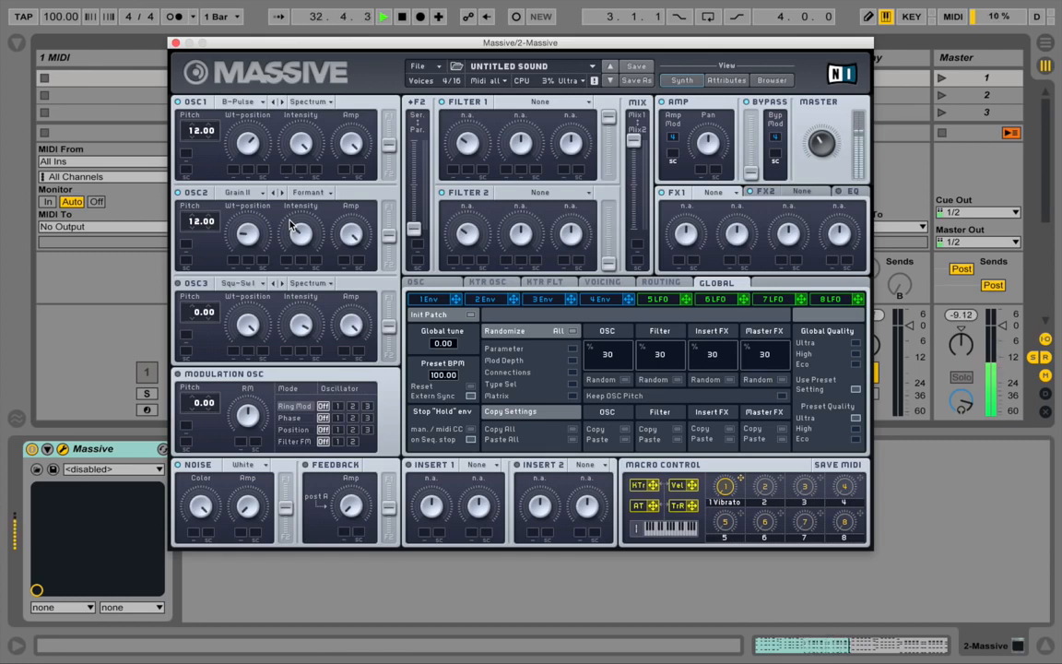
key(space)
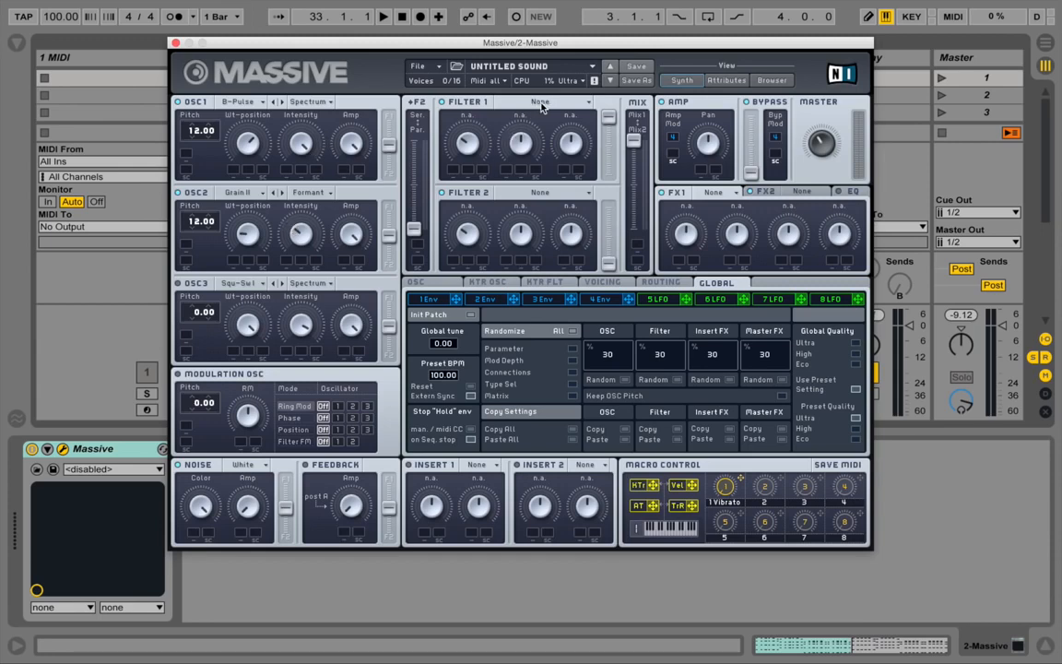
drag(386, 152, 390, 114)
drag(395, 231, 390, 209)
Set Filter 1 to Lowpass 4 and turn its cutoff down low while the chords play.
click(540, 103)
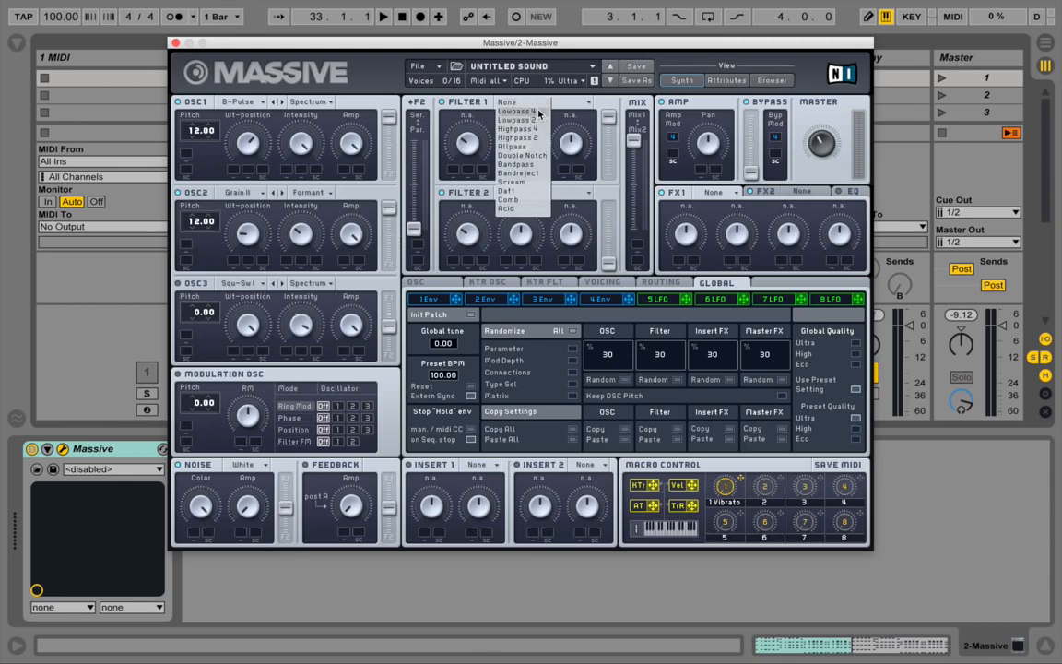
click(539, 111)
key(space)
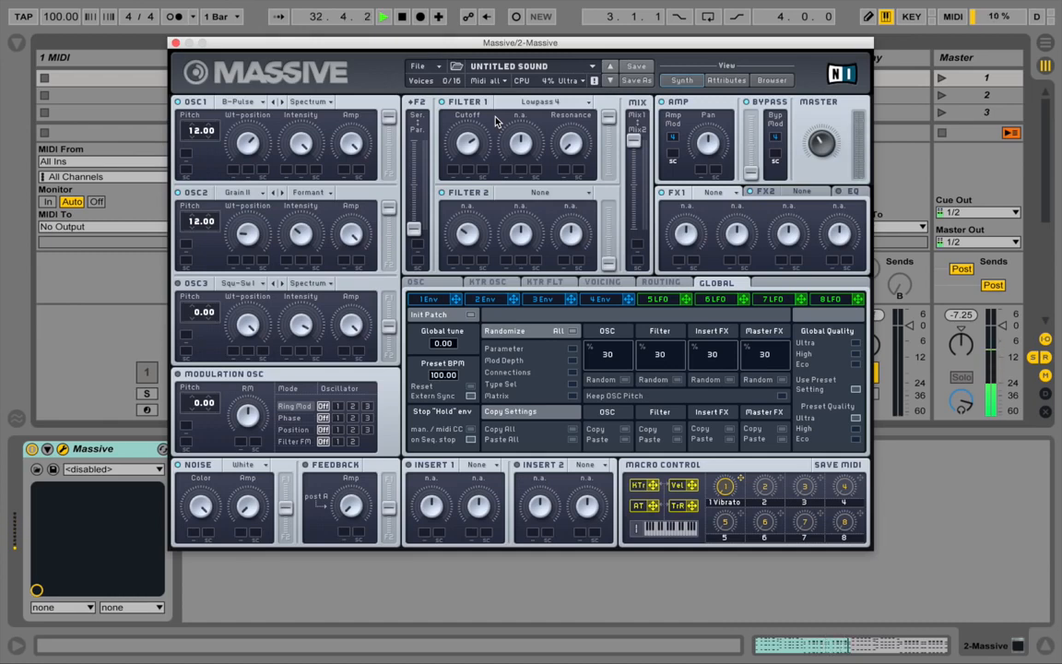
key(space)
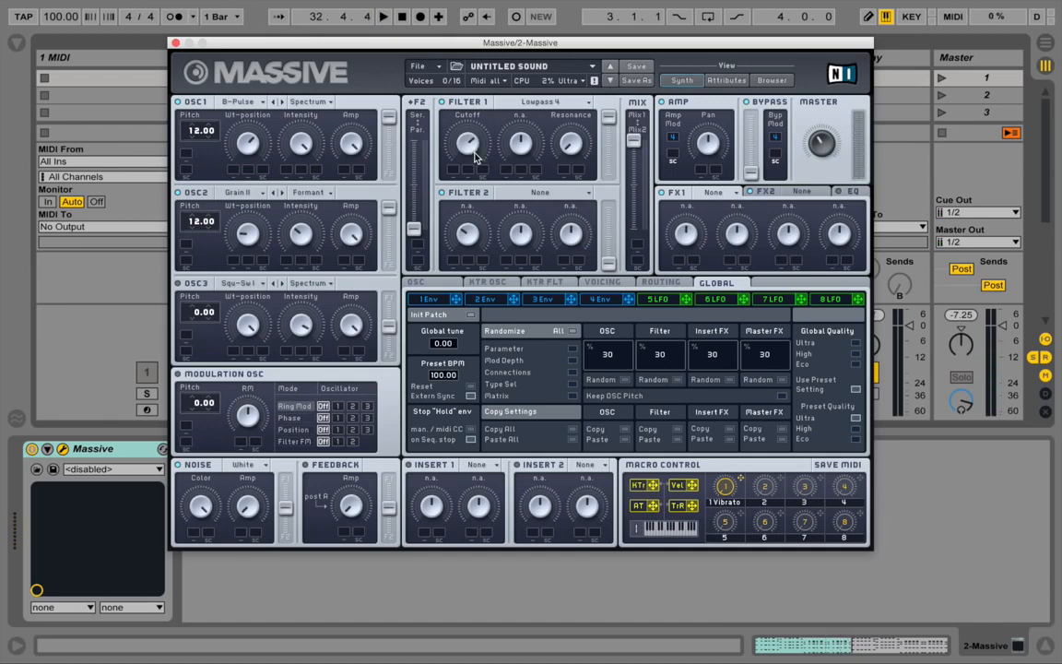
key(space)
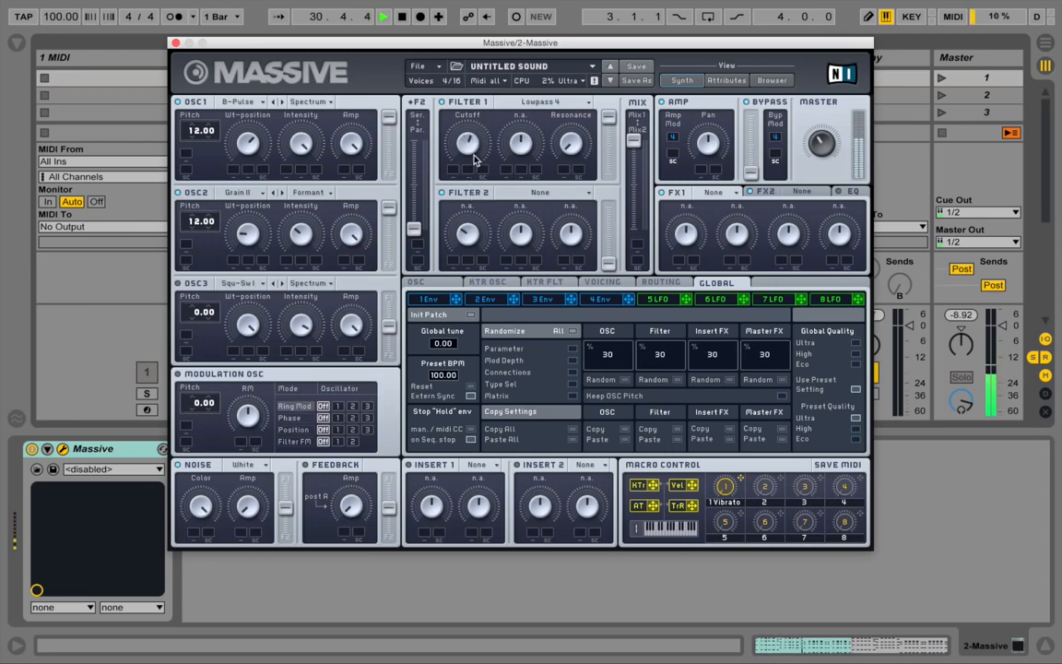
key(space)
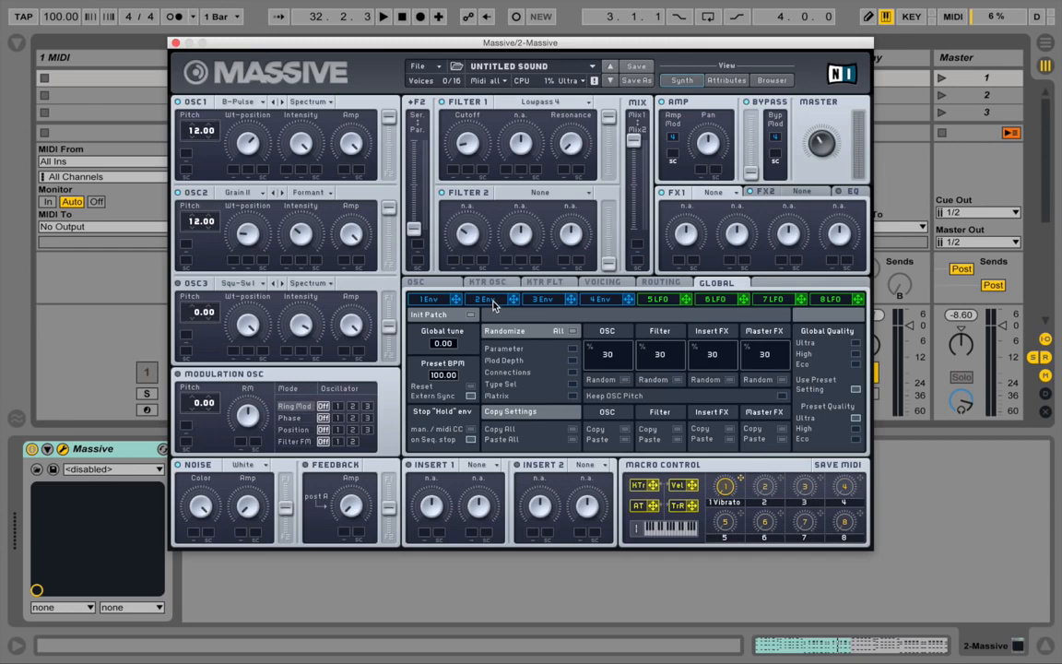
Assign Envelope 2 to Filter 1's cutoff with a positive modulation amount and audition the chords.
click(485, 299)
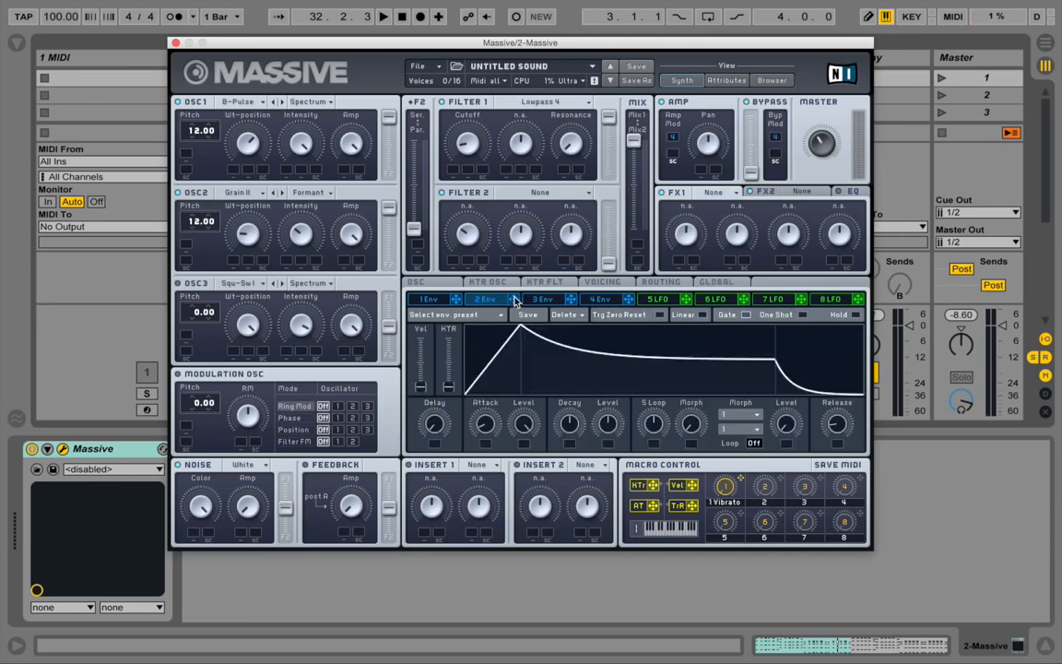
drag(517, 302, 453, 175)
drag(503, 129, 510, 162)
key(space)
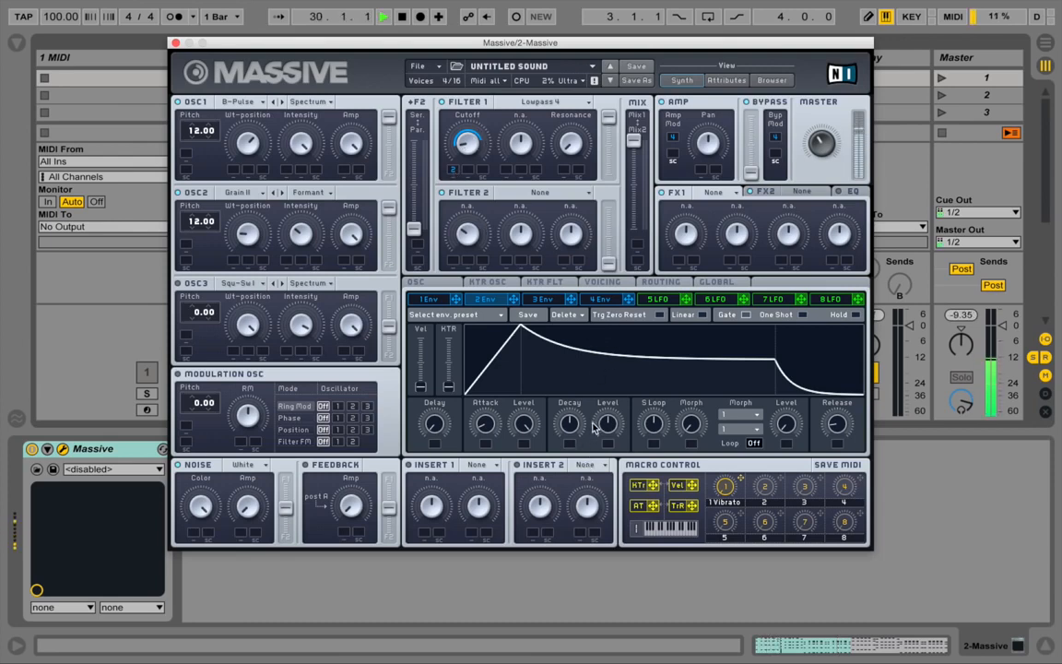
key(space)
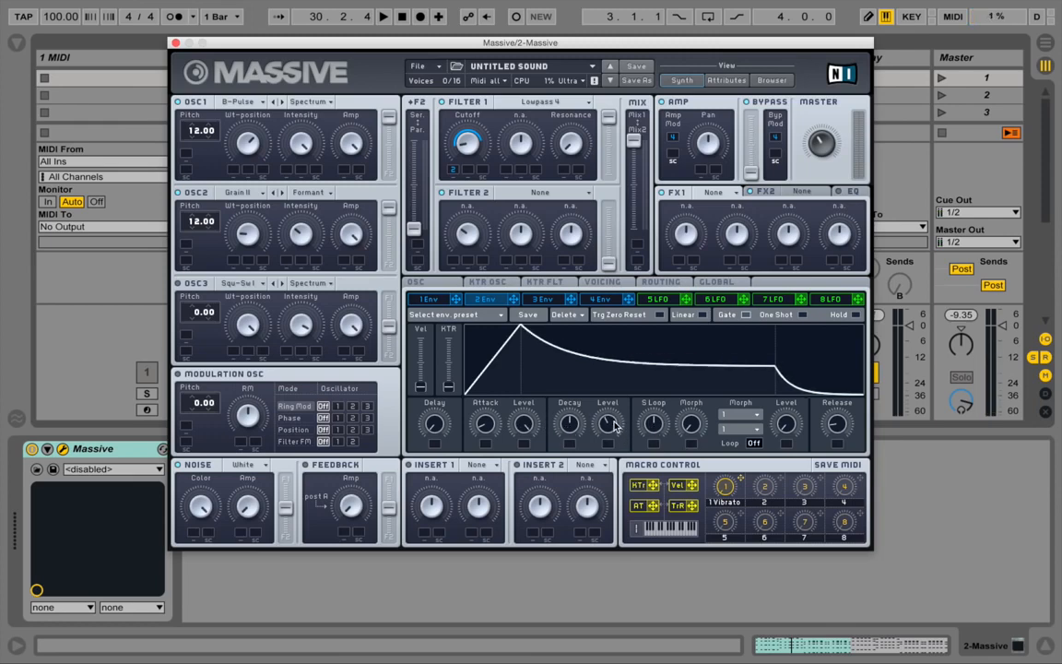
Lower Envelope 2's decay level and shorten its decay time while the chords play.
key(space)
drag(615, 424, 614, 449)
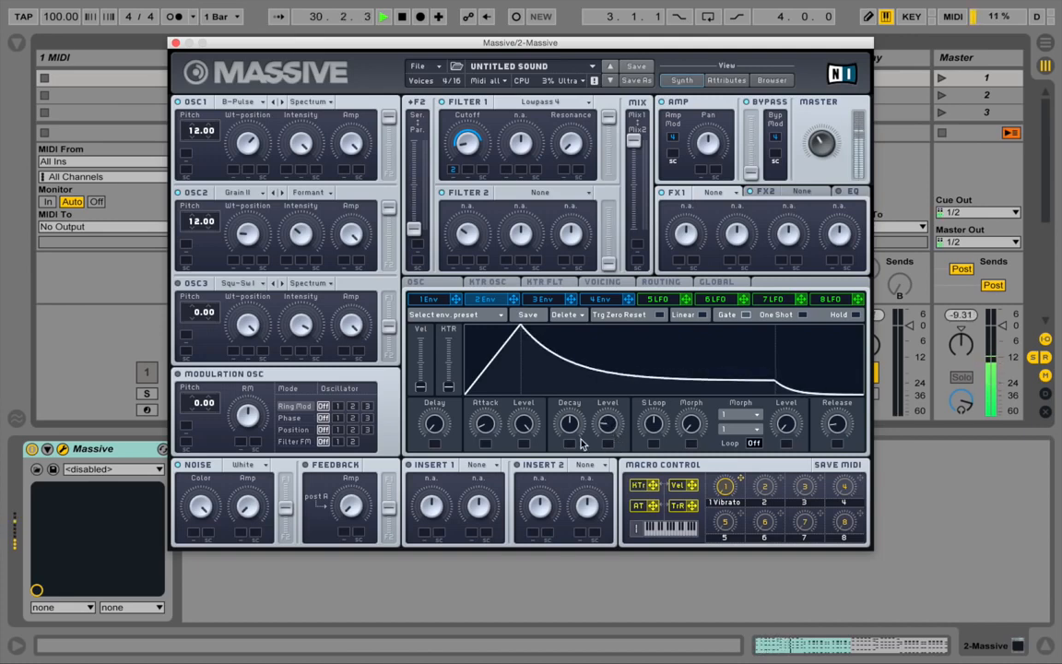
key(space)
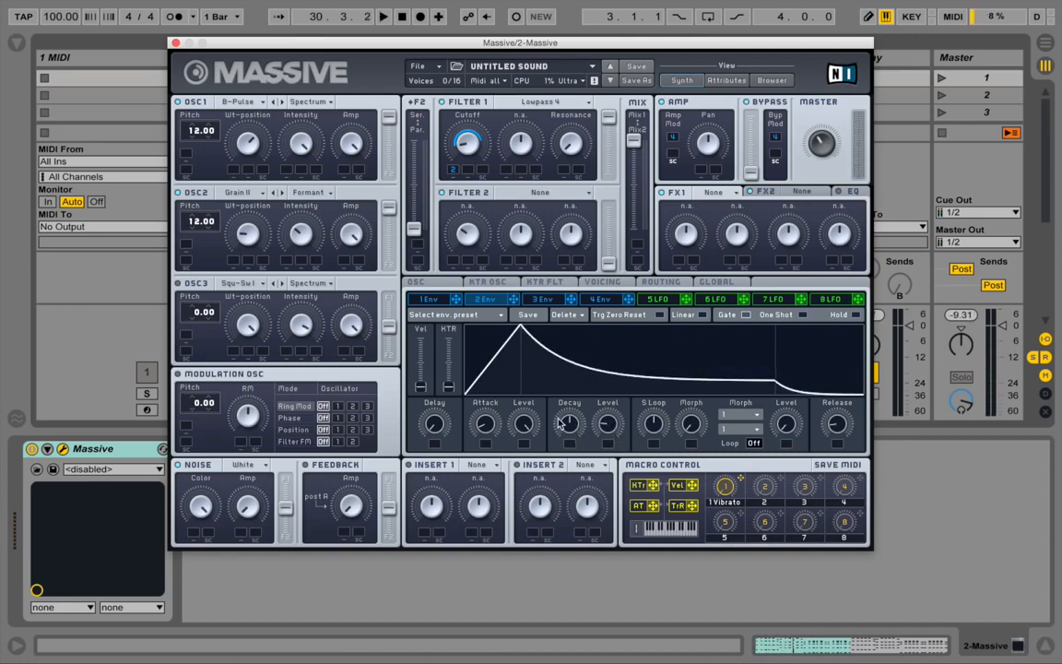
key(space)
drag(568, 423, 564, 440)
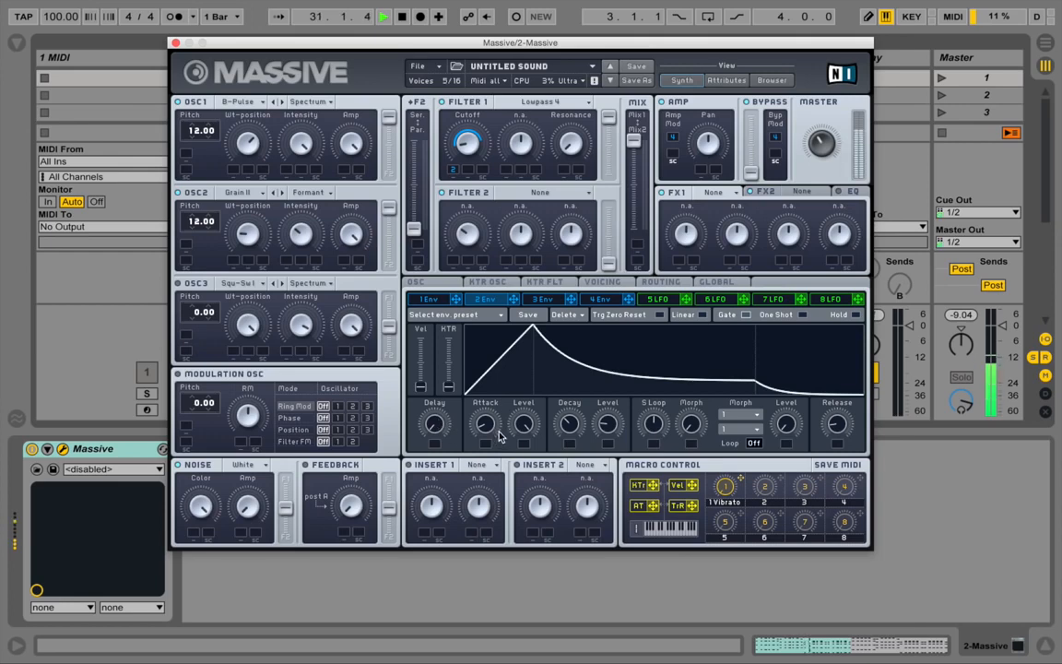
key(space)
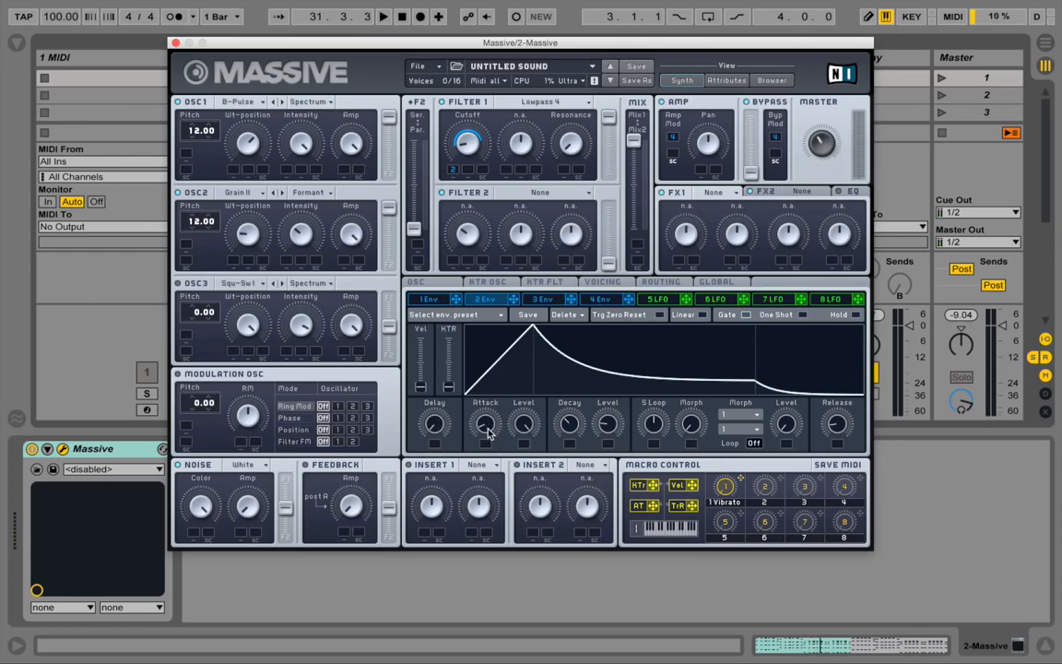
Lengthen Envelope 2's attack and release slightly while auditioning the chords.
drag(489, 433, 491, 425)
key(space)
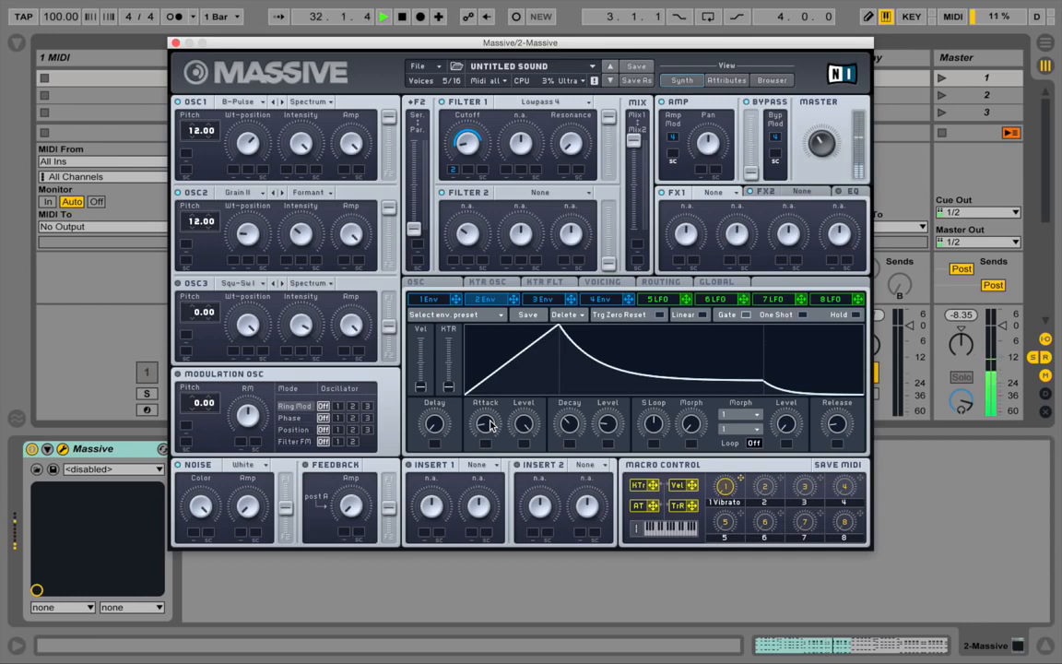
key(space)
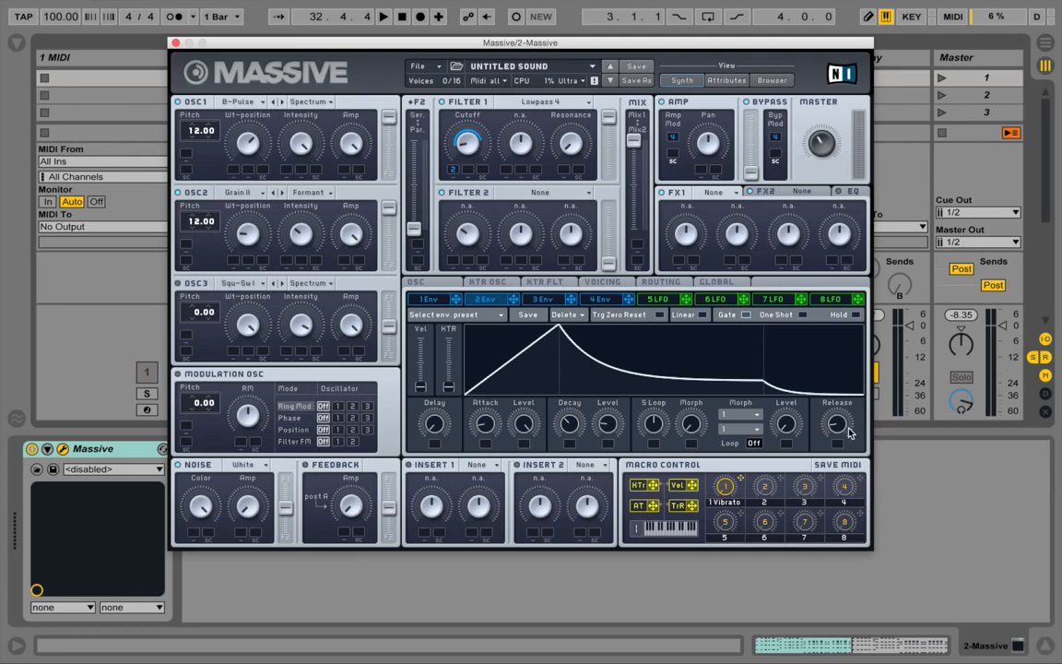
key(space)
mouse_move(837, 429)
mouse_down()
mouse_move(836, 362)
mouse_move(844, 416)
mouse_up()
key(space)
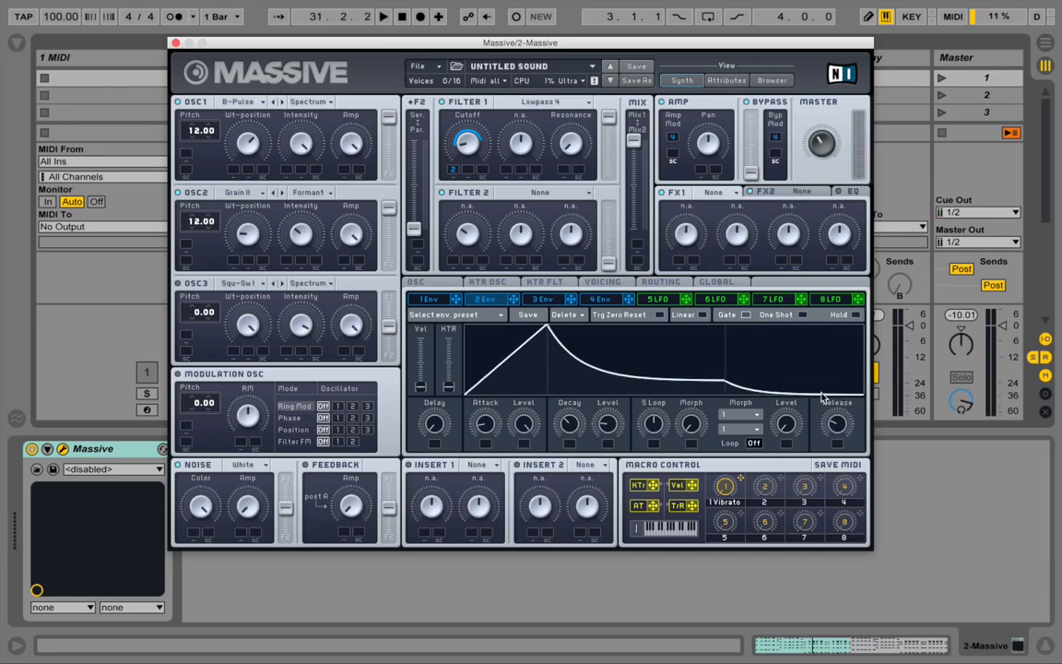
Lengthen the release of Envelope 4, the amp envelope, while the chords play.
click(603, 301)
key(space)
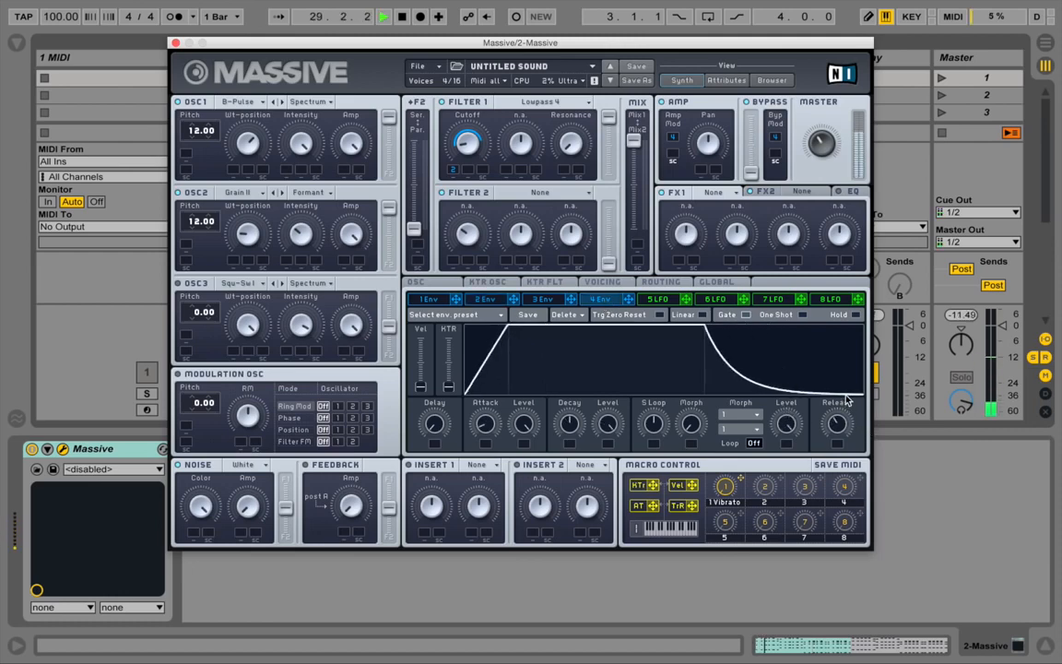
drag(846, 401, 846, 363)
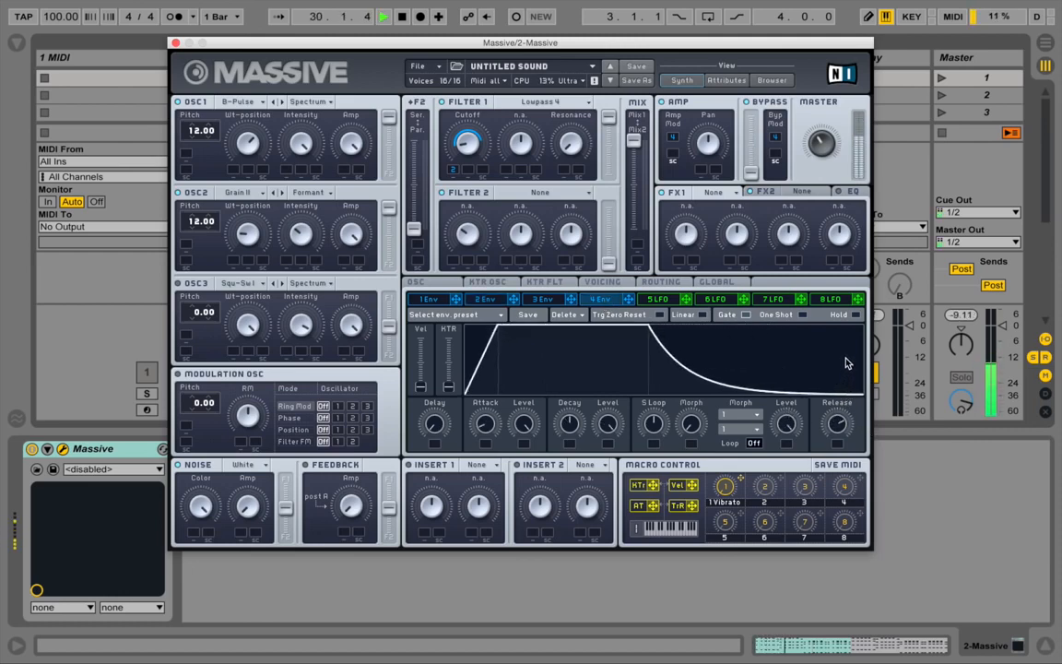
key(space)
Lengthen Envelope 2's release further while the chords play.
click(485, 300)
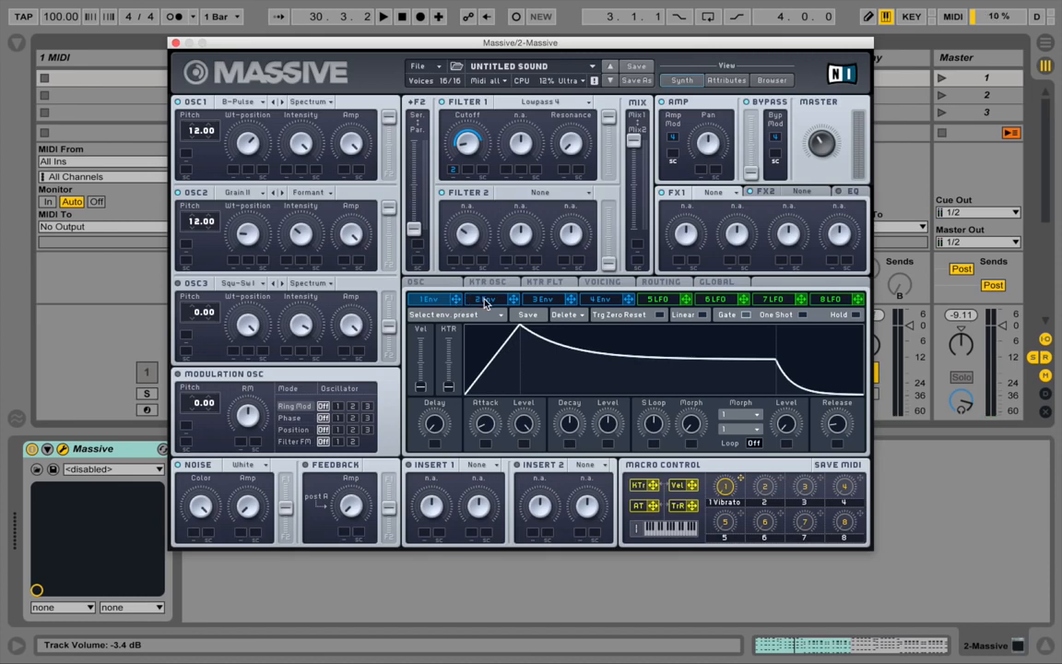
click(484, 302)
key(space)
drag(838, 425, 846, 381)
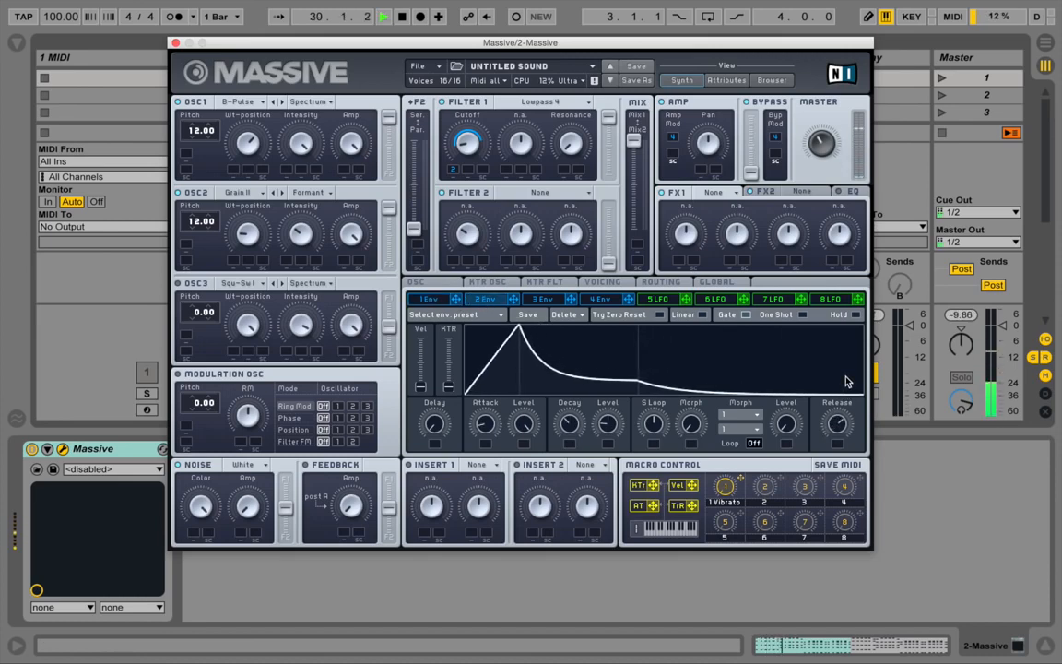
drag(845, 426, 845, 419)
key(space)
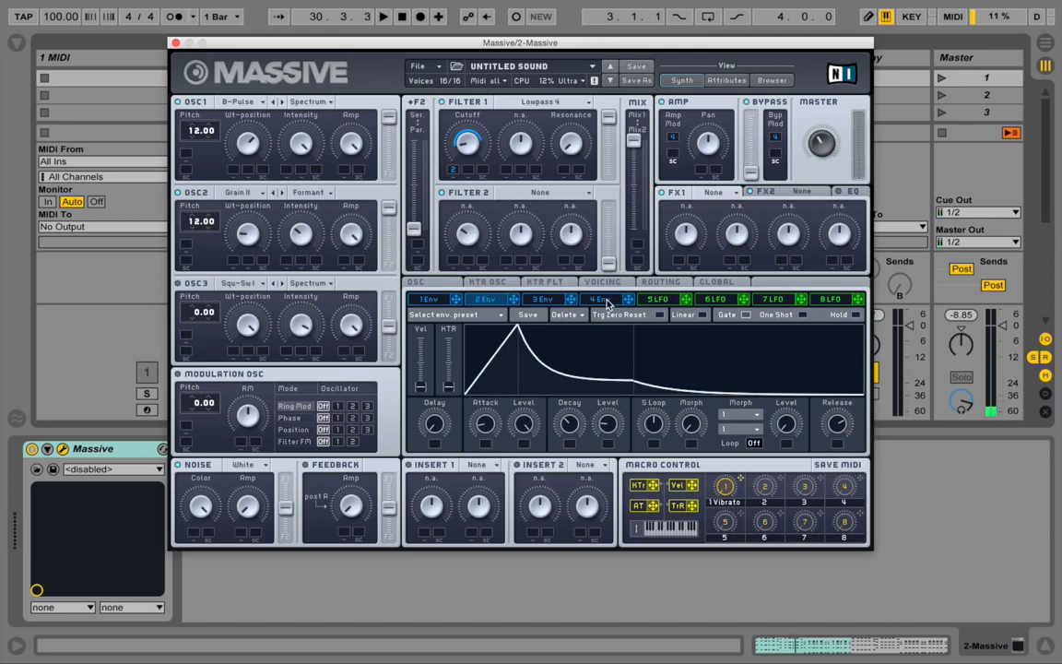
Review Envelope 4, return to Envelope 2 and lower its attack level slightly while auditioning the chords.
click(608, 304)
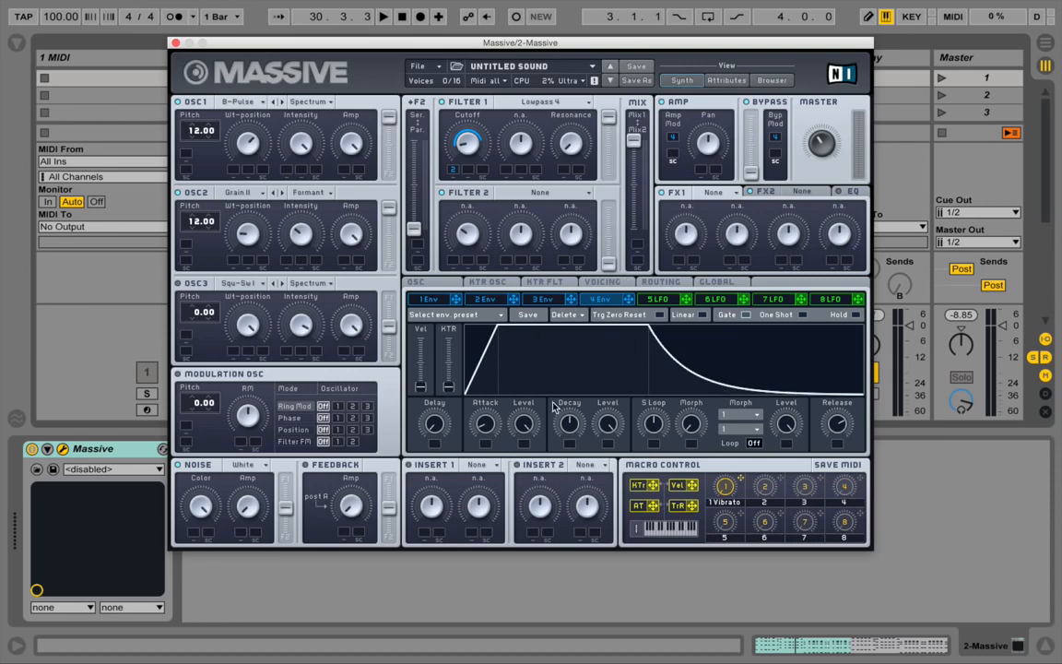
click(485, 299)
key(space)
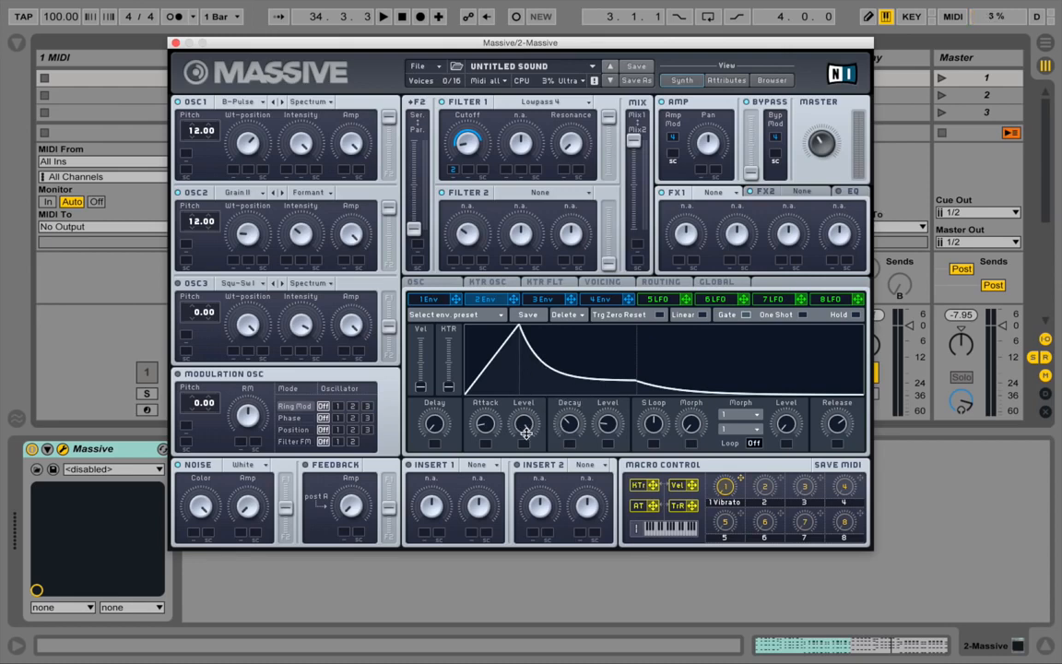
drag(523, 423, 546, 411)
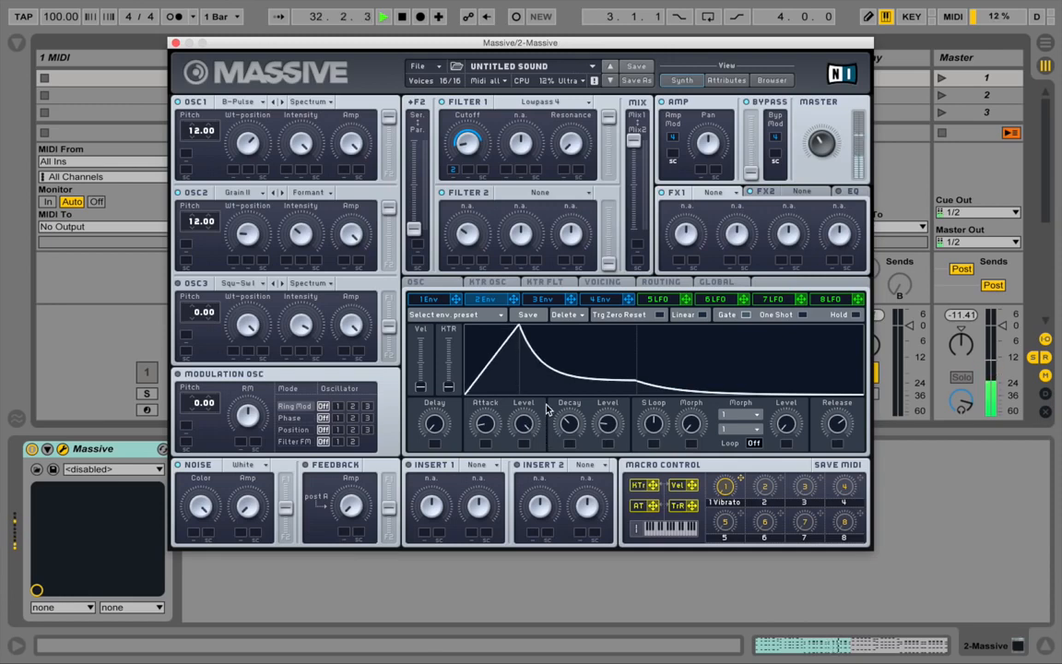
key(space)
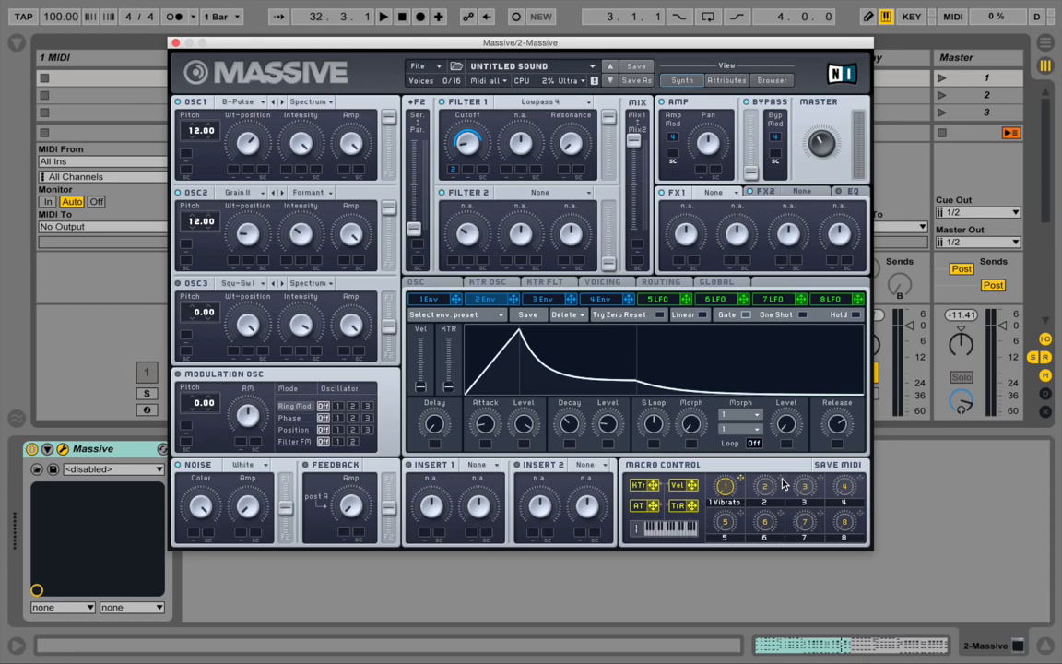
Assign Macro 2 to Filter 1's cutoff with a positive range, name it Cutoff and audition the chords.
drag(782, 481, 469, 173)
drag(477, 156, 491, 118)
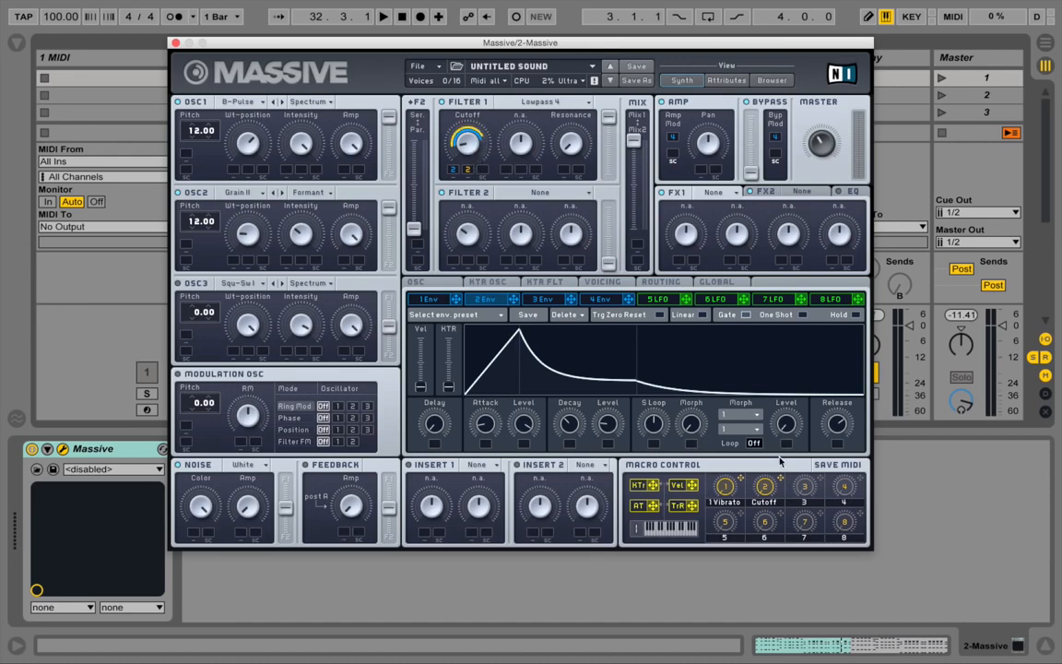
key(space)
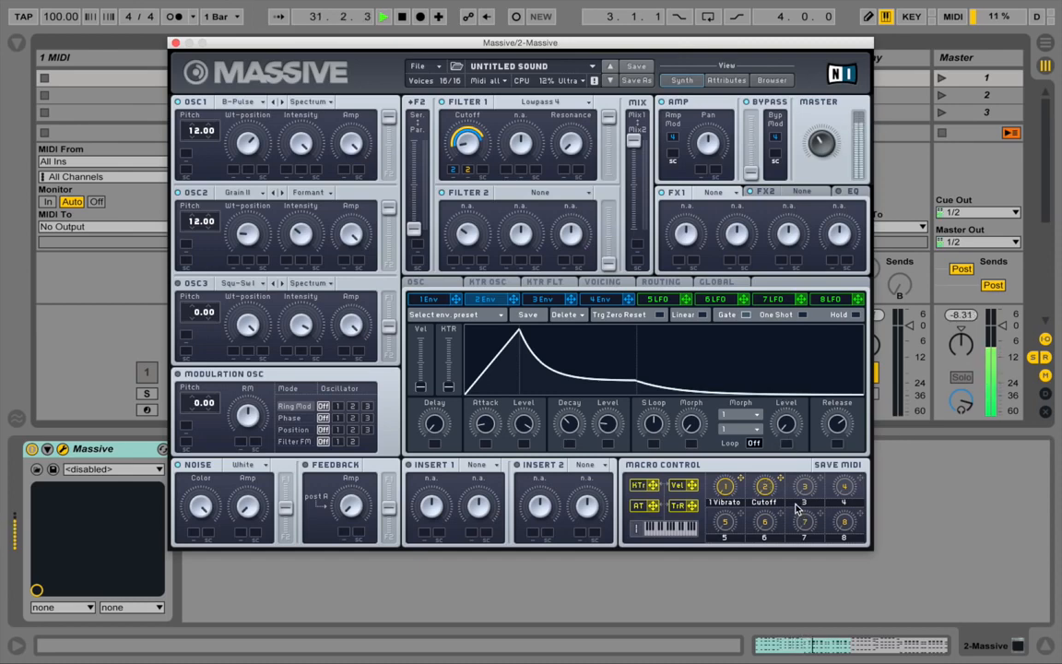
key(space)
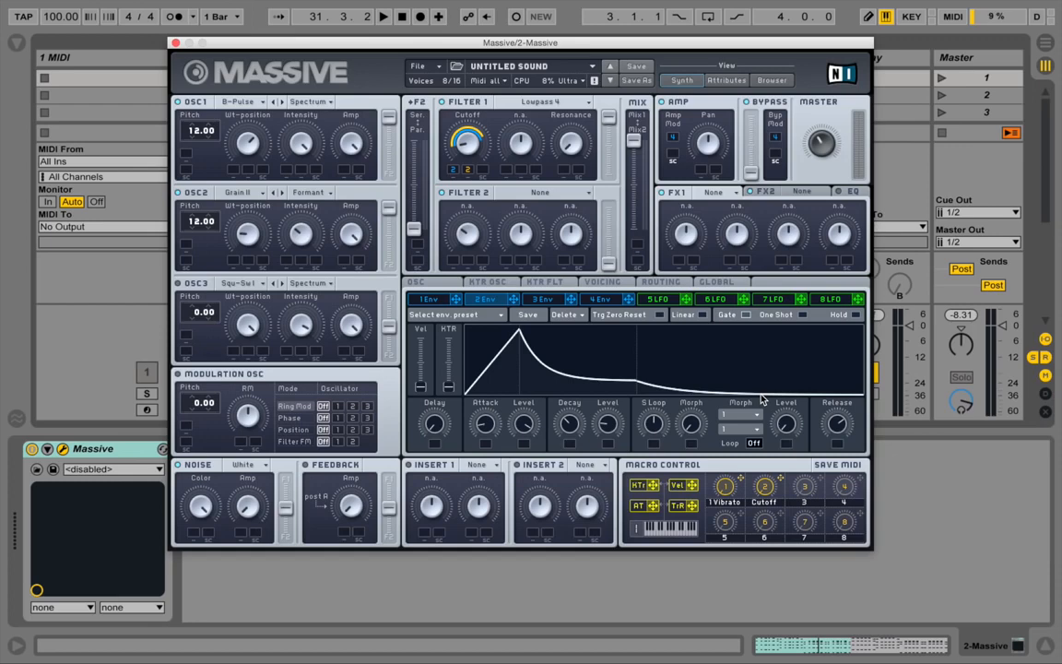
Load Delay Synced in FX2 and reduce its damping while the chords play.
click(766, 193)
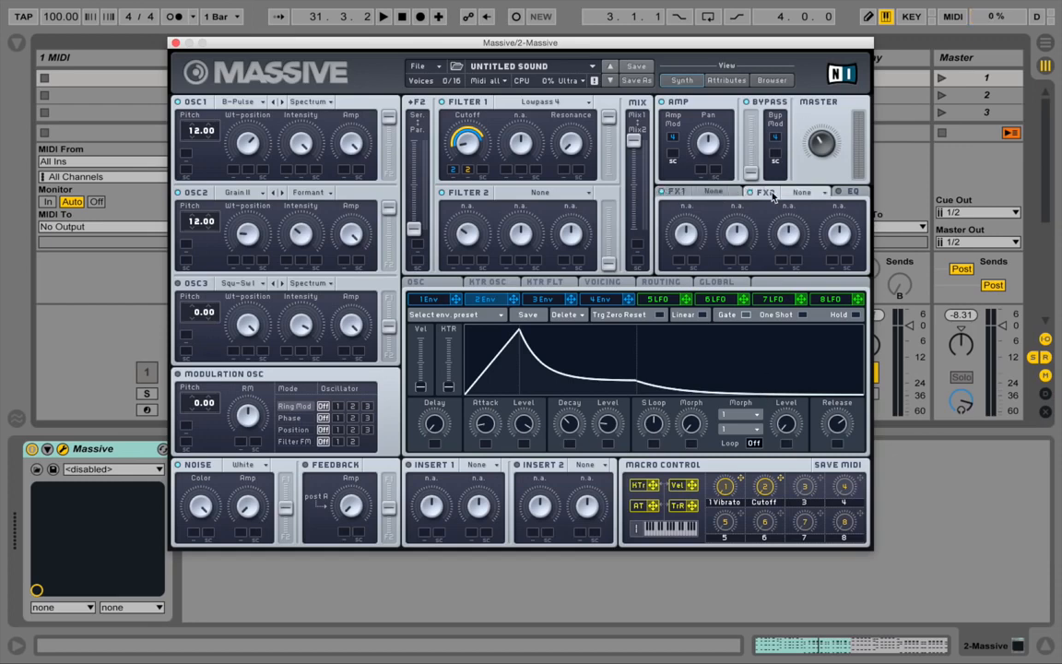
click(811, 192)
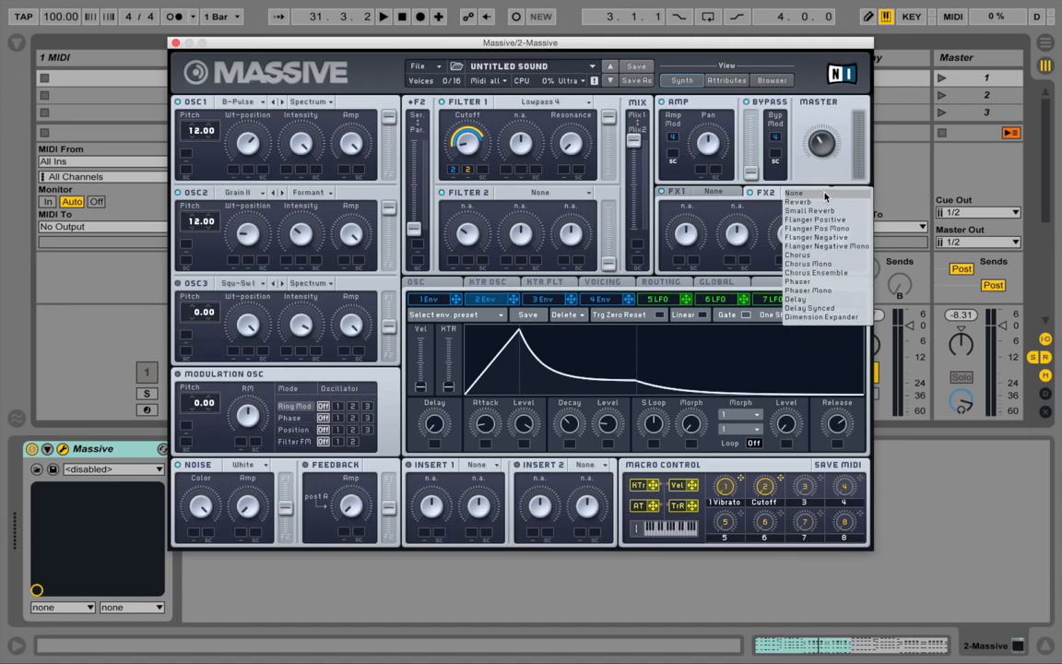
click(832, 308)
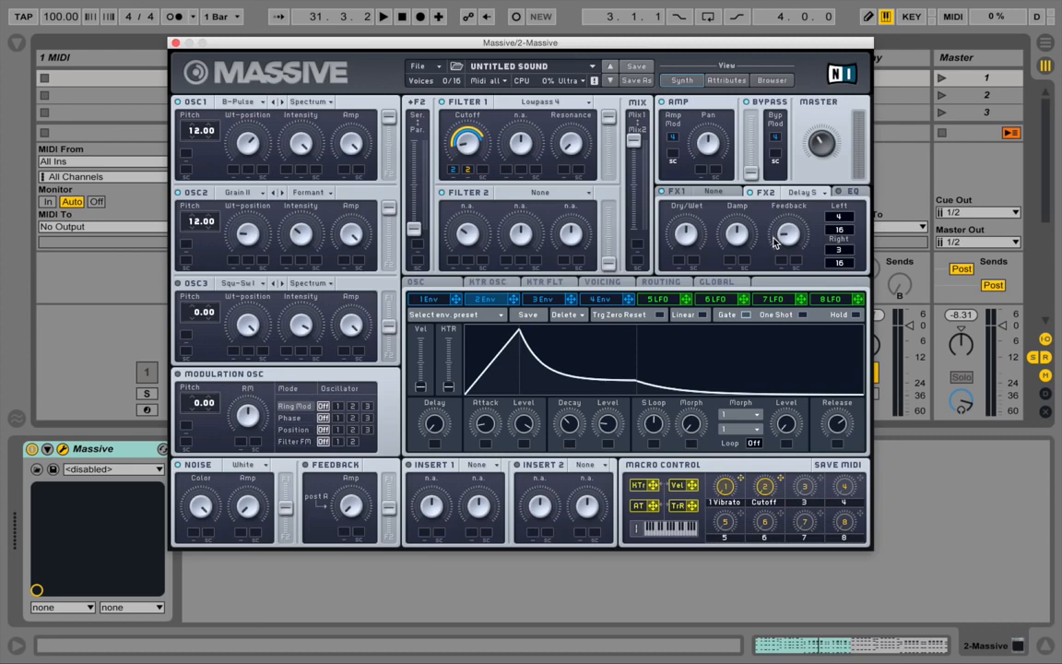
key(space)
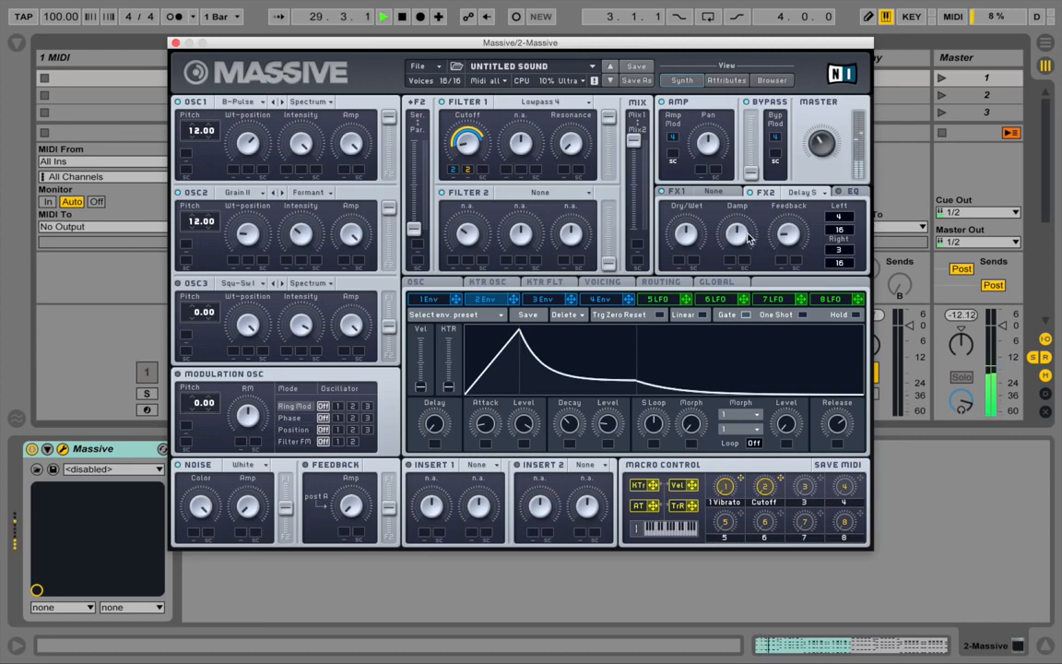
drag(747, 236, 747, 241)
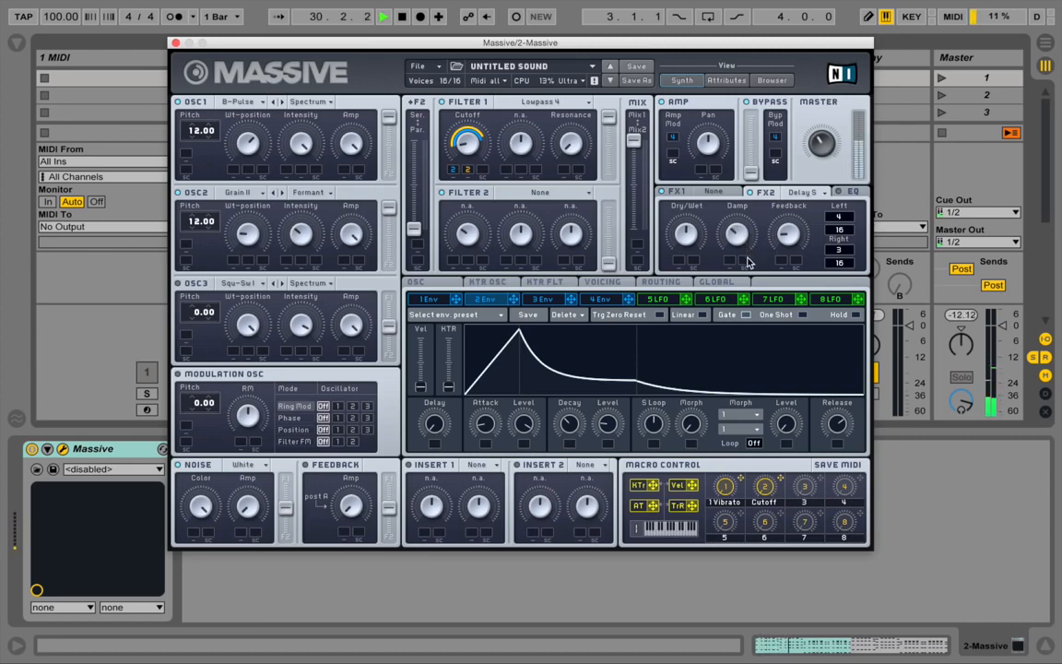
key(space)
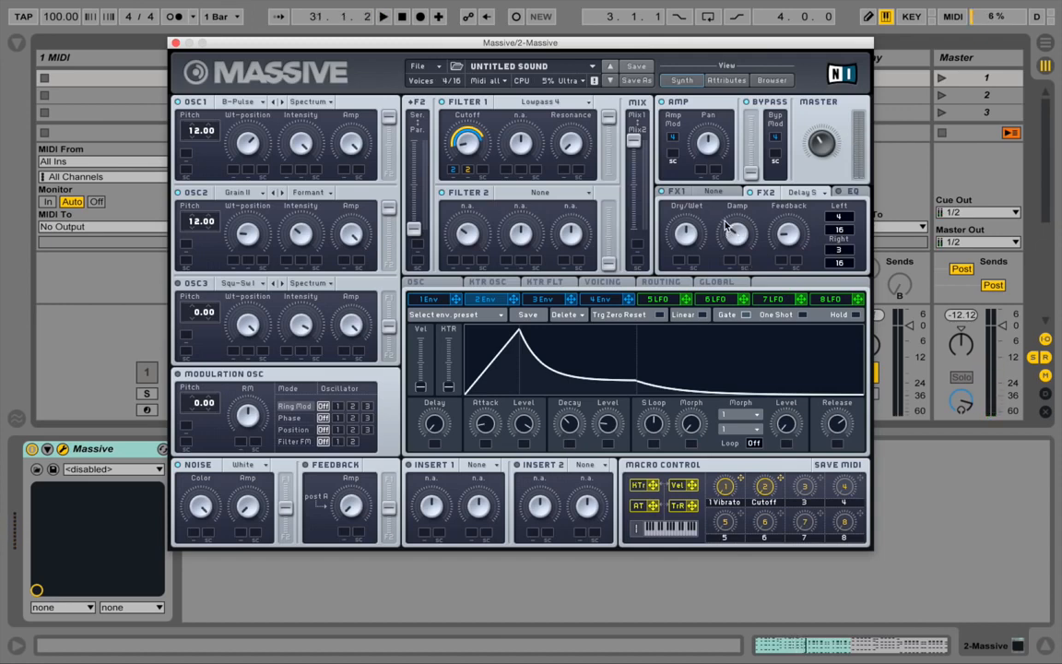
Turn down FX2's dry/wet mix, assign Macro 3 to it with a positive range and name the macro Delay.
key(space)
drag(681, 263, 692, 237)
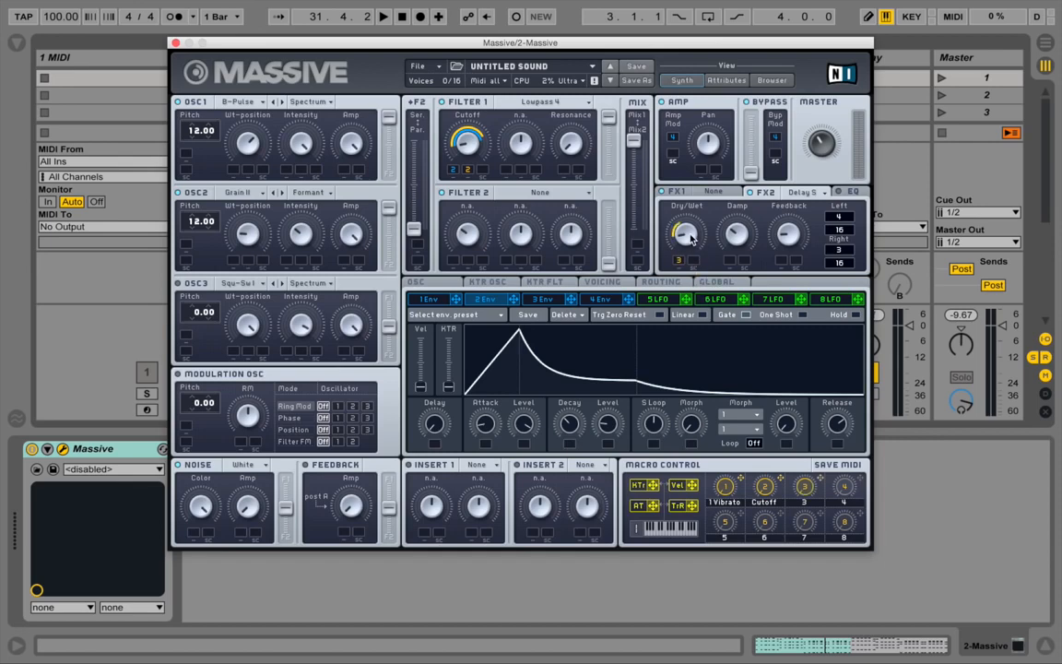
double_click(803, 503)
key(space)
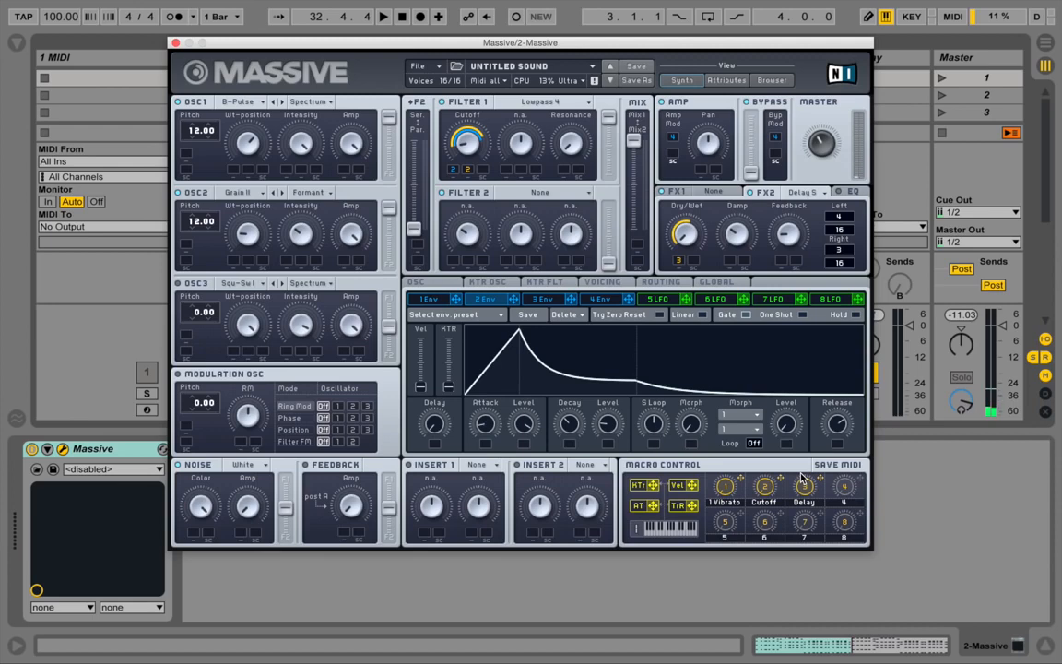
Load Chorus in FX1 and lower its depth and rate while auditioning the chords.
click(682, 195)
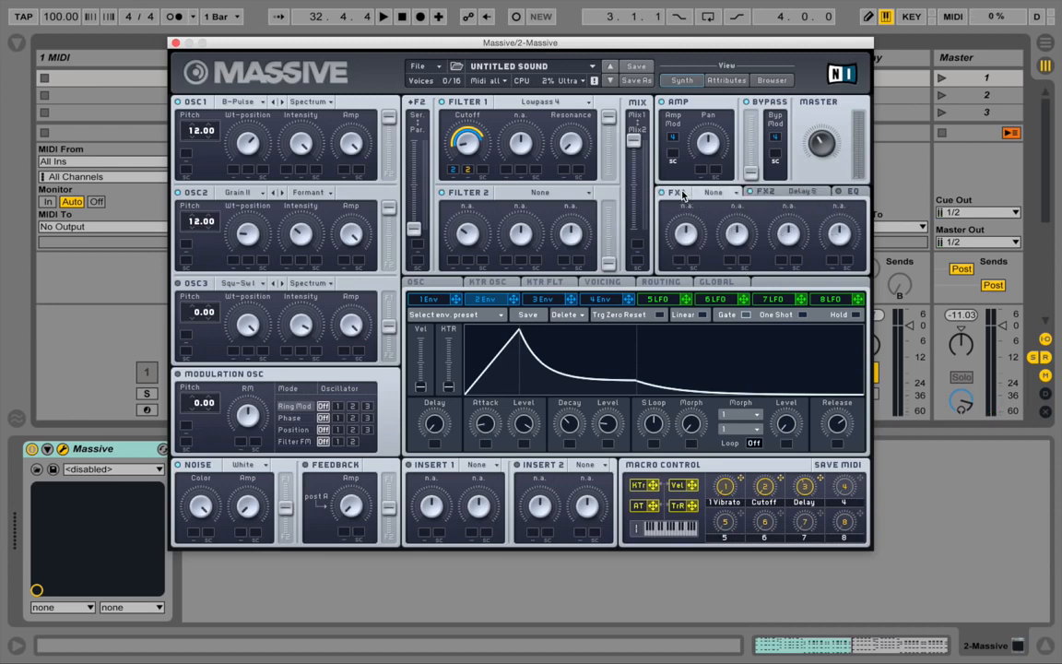
click(734, 195)
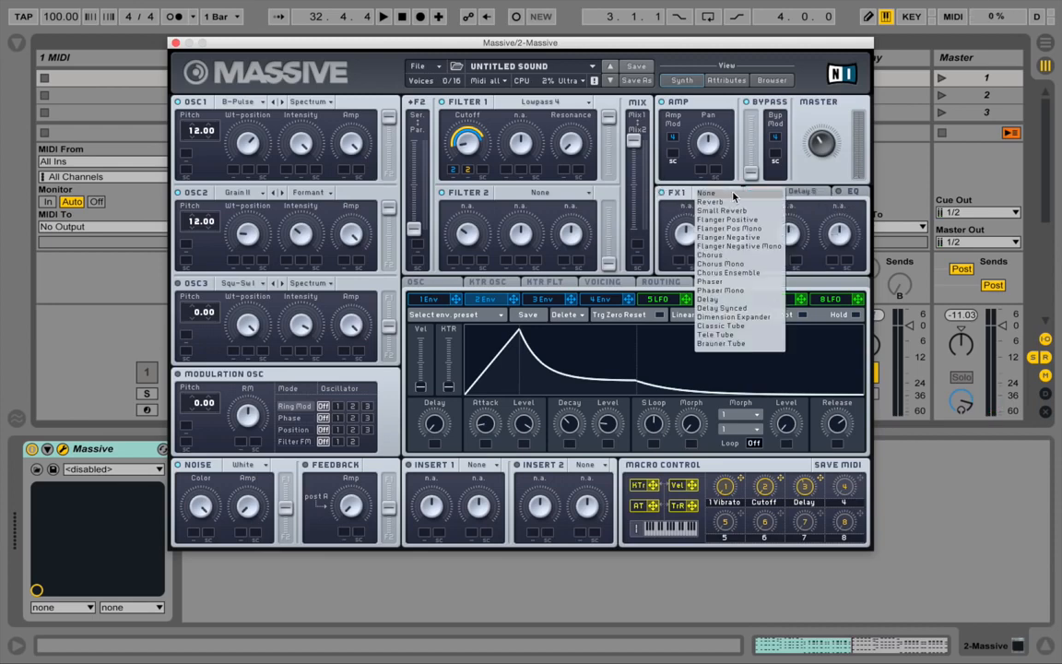
click(743, 257)
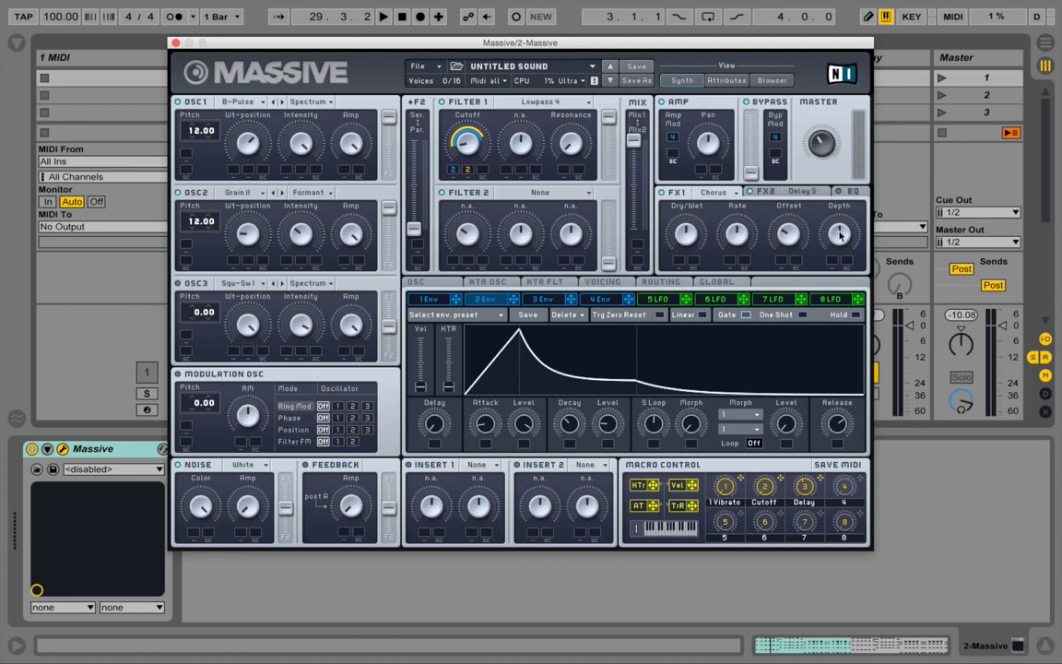
key(space)
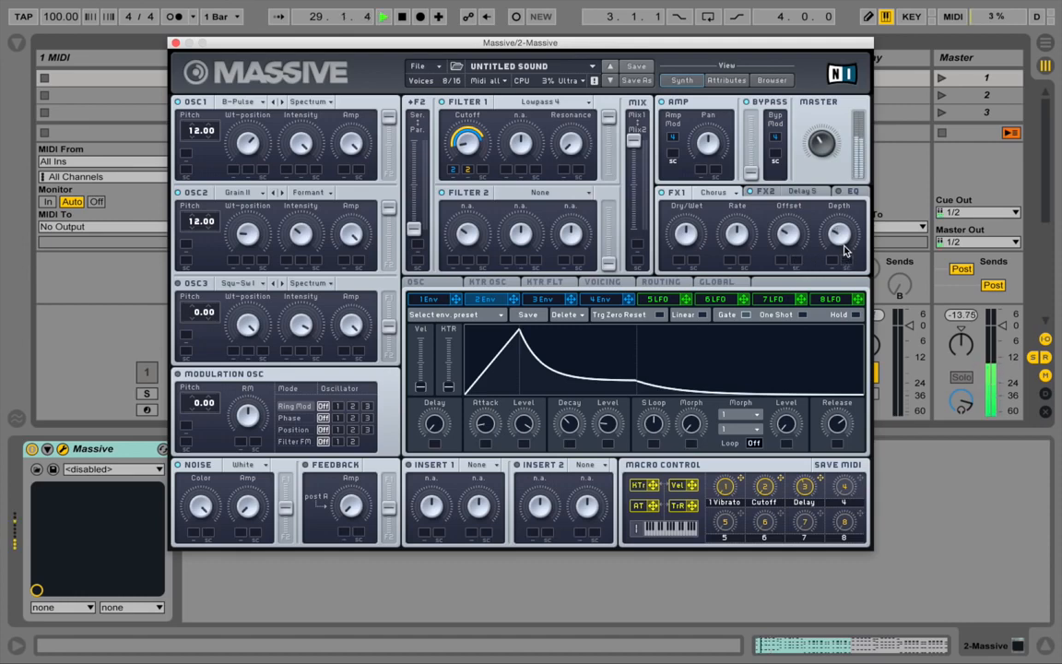
key(space)
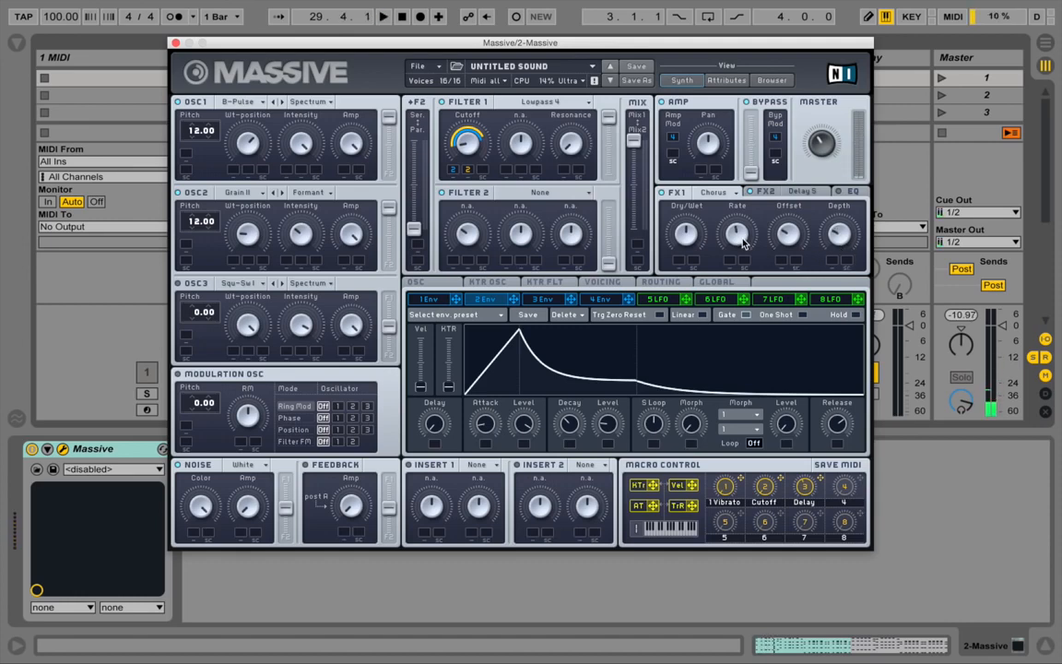
Turn down FX1's dry/wet mix, assign Macro 4 to it with a positive range, name the macro Chorus and audition it.
key(space)
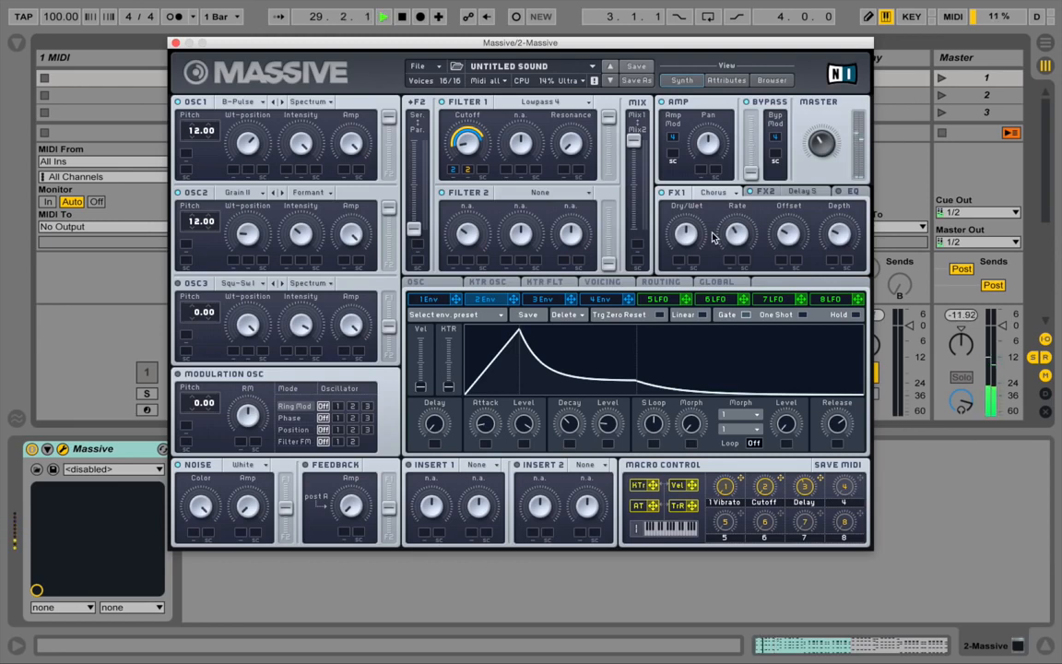
key(space)
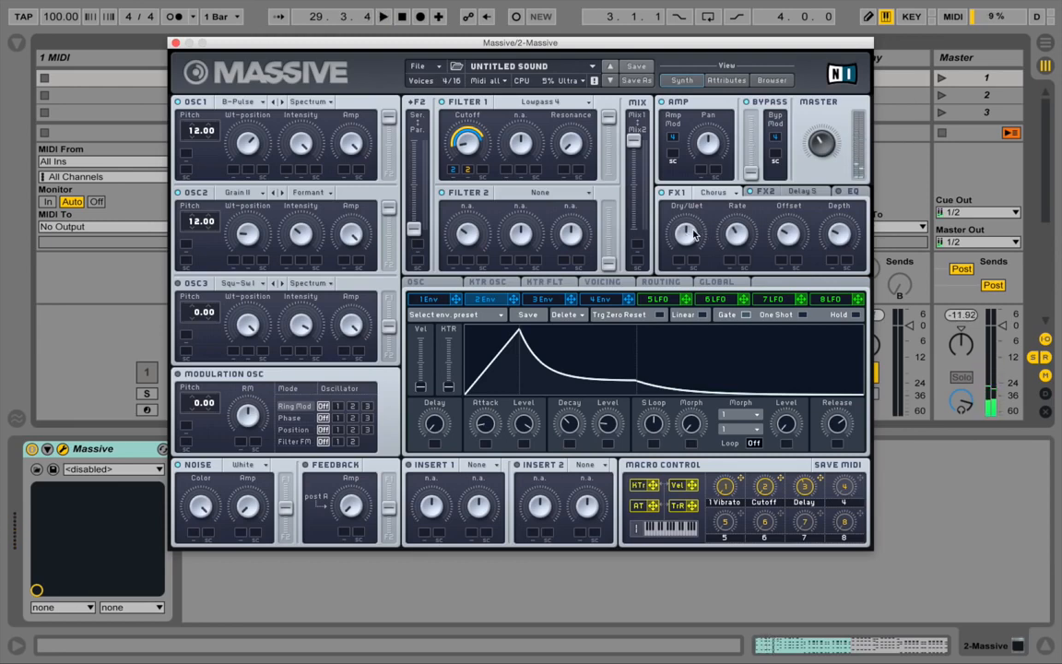
key(space)
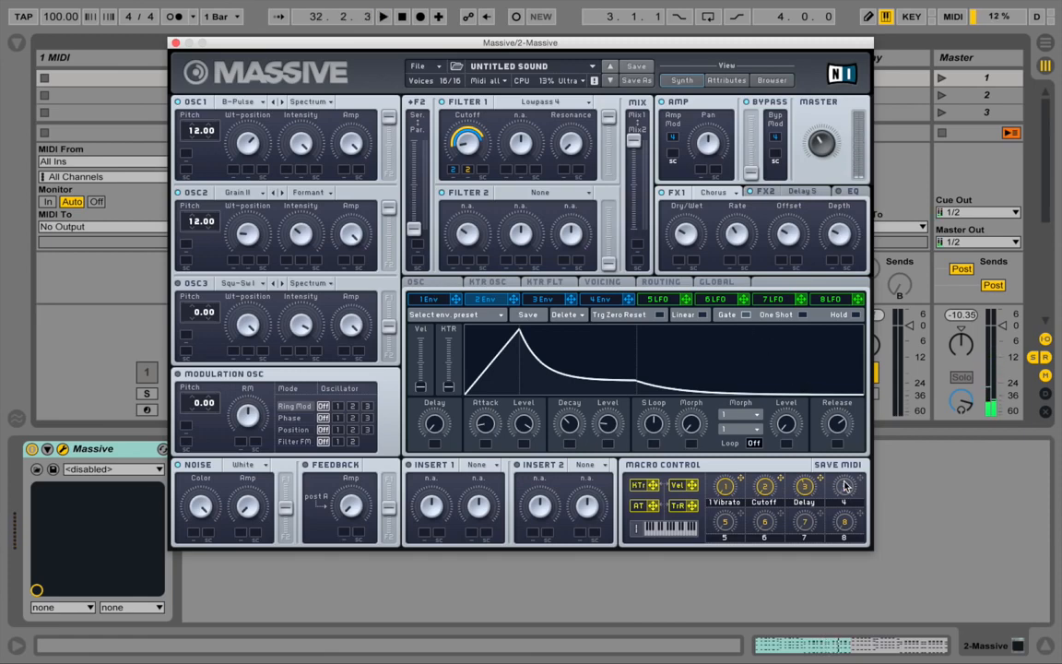
drag(856, 480, 683, 265)
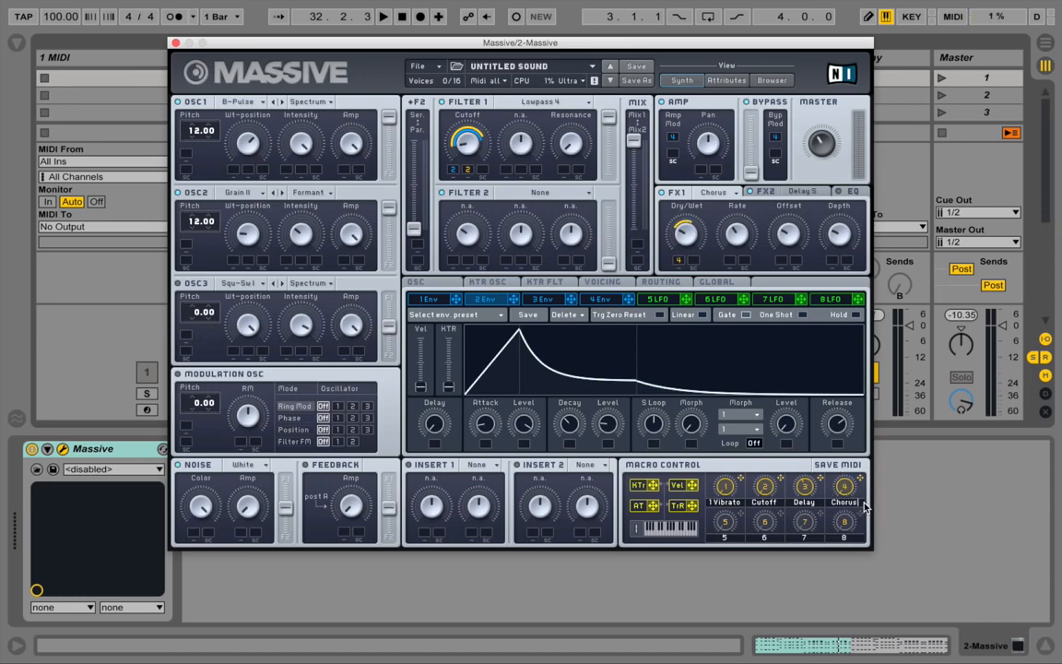
key(space)
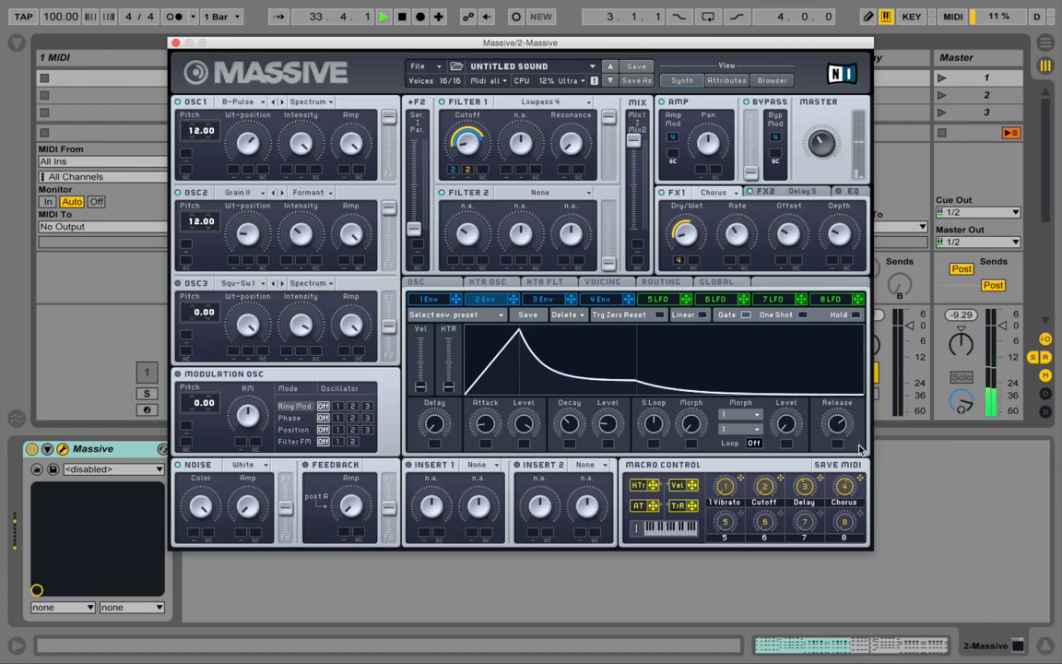
key(space)
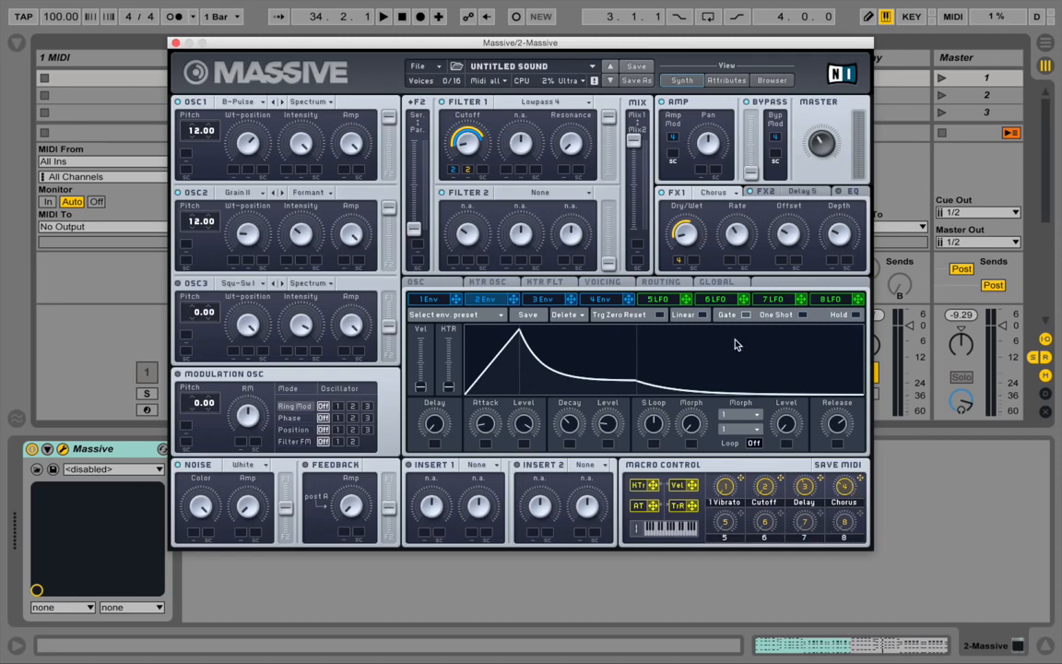
Show the signal routing, load Parabolic Shaper in Insert 1 and play the chords.
click(661, 282)
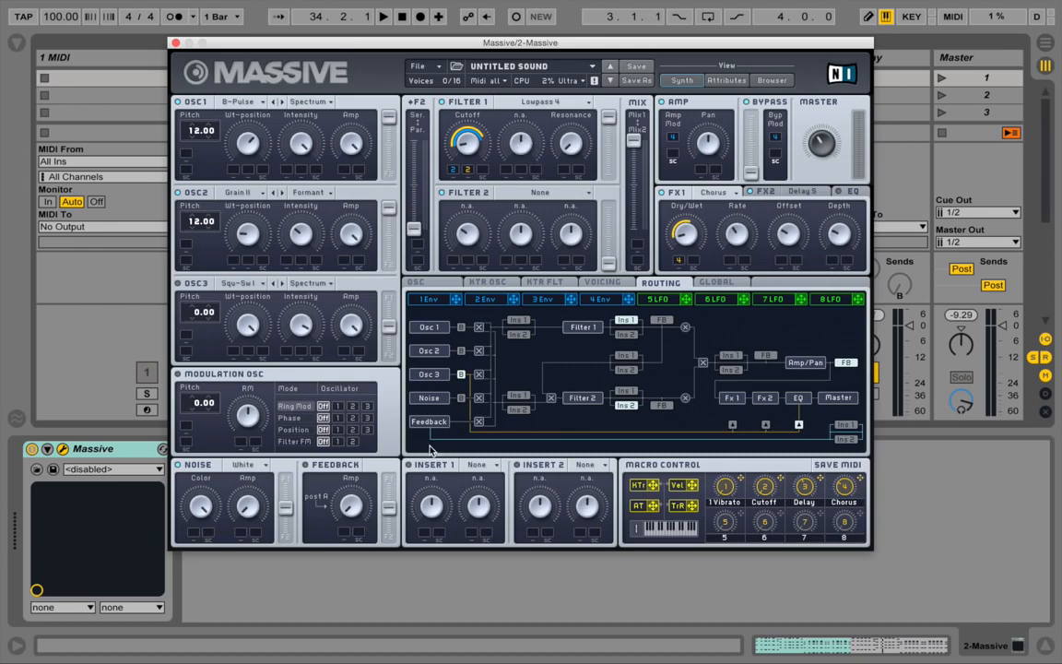
click(493, 466)
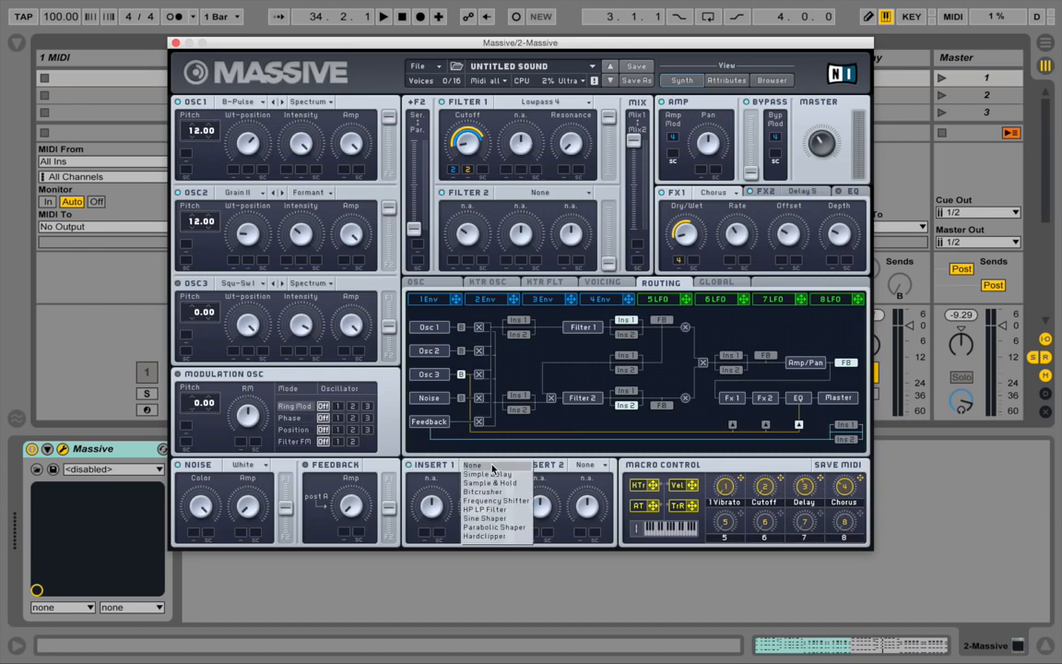
click(520, 528)
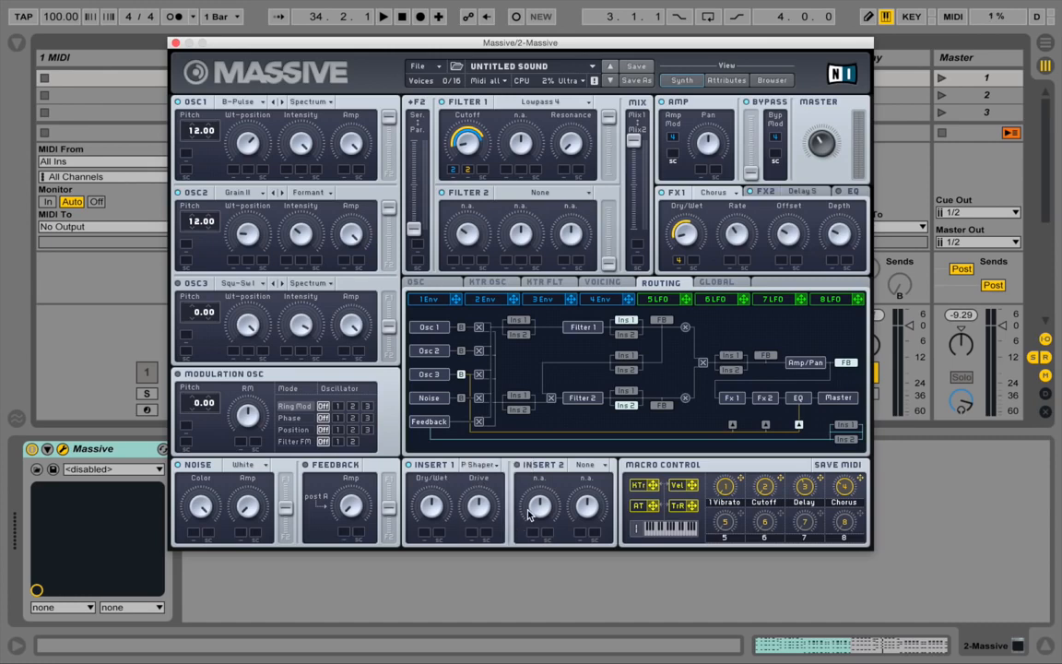
key(space)
Turn down Insert 1's dry/wet mix, assign Macro 5 to it with a positive range, name the macro Drive and audition it.
drag(742, 519, 426, 536)
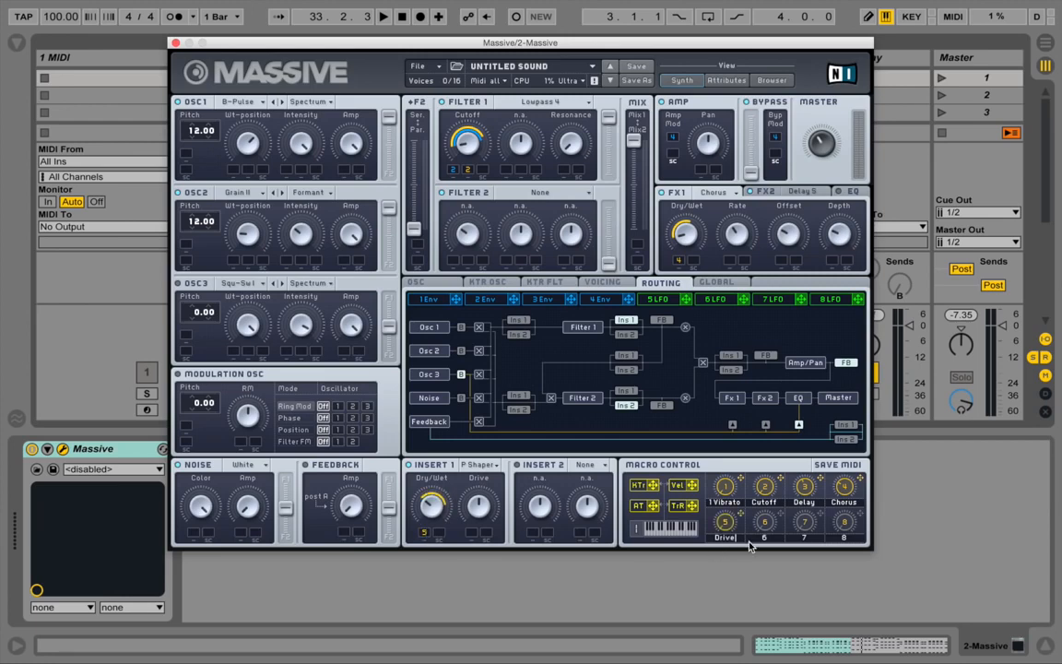
key(space)
key(space)
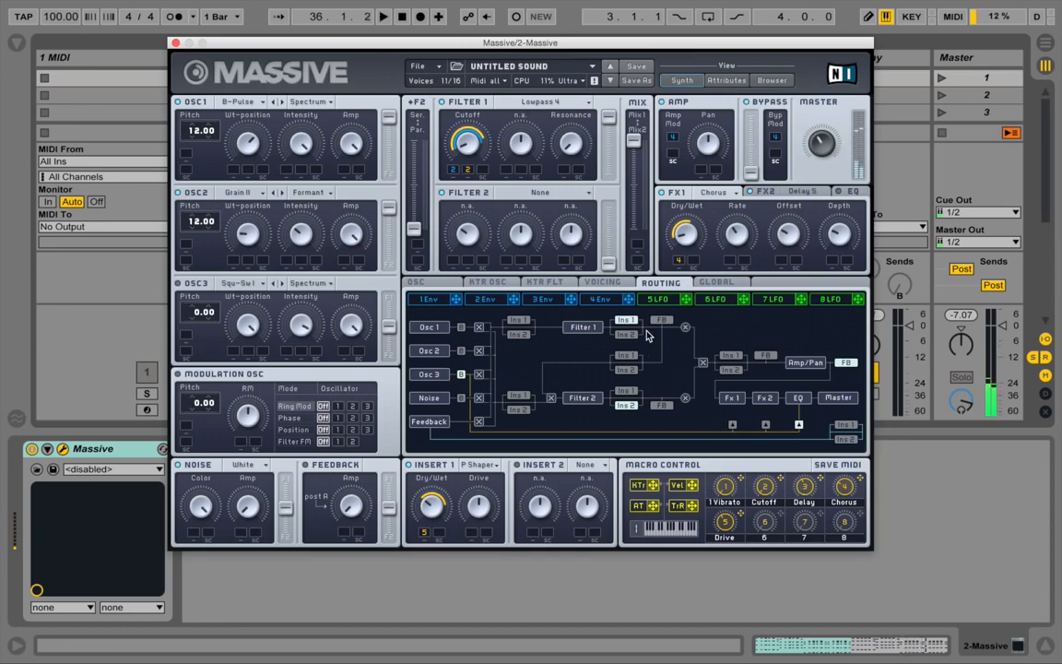
key(space)
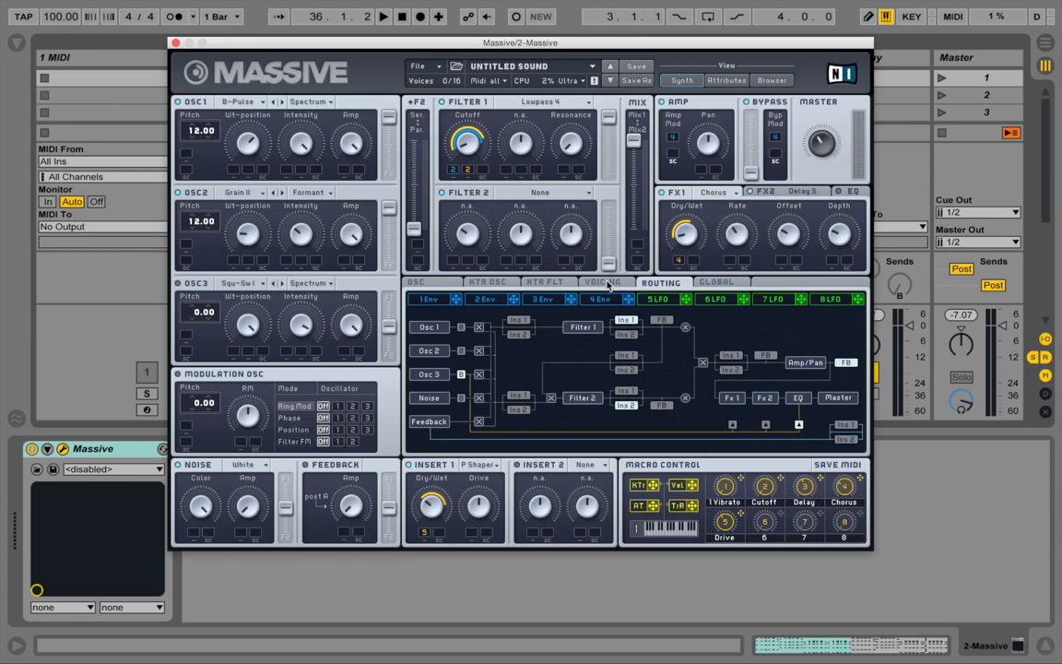
Set the unisono voices to 2 and enable a slight pitch cutoff spread while the chords play.
click(603, 282)
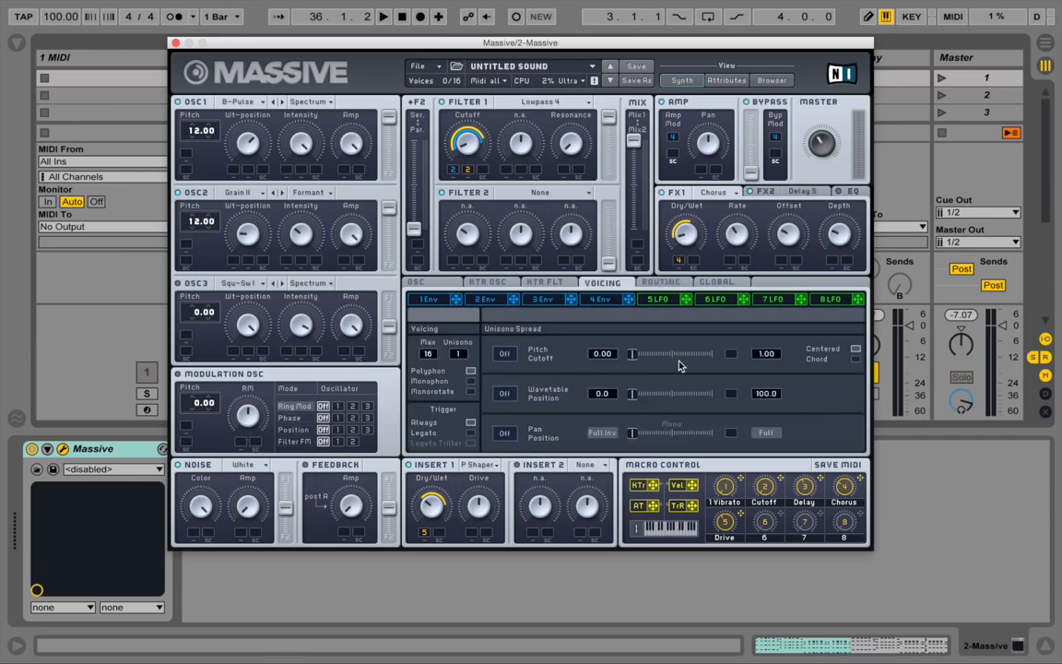
key(space)
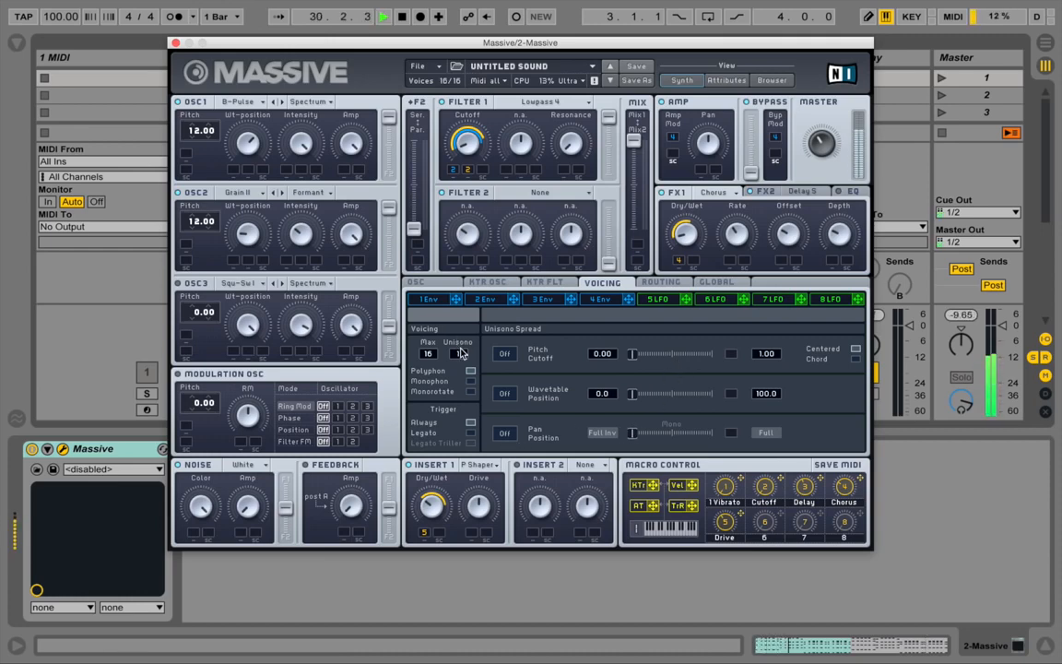
drag(463, 354, 464, 348)
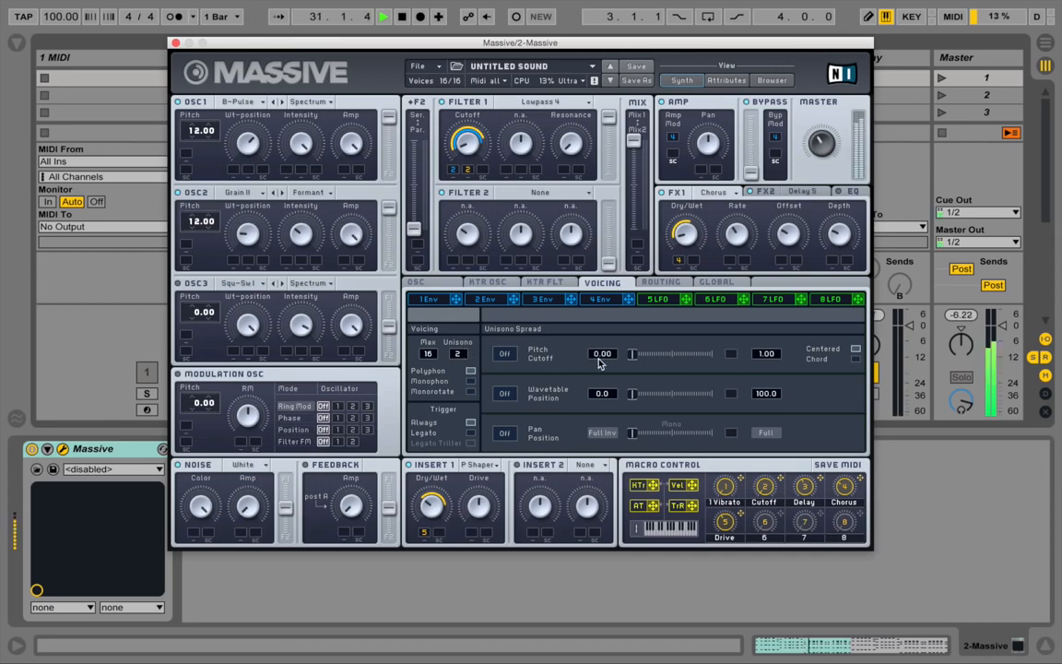
click(505, 353)
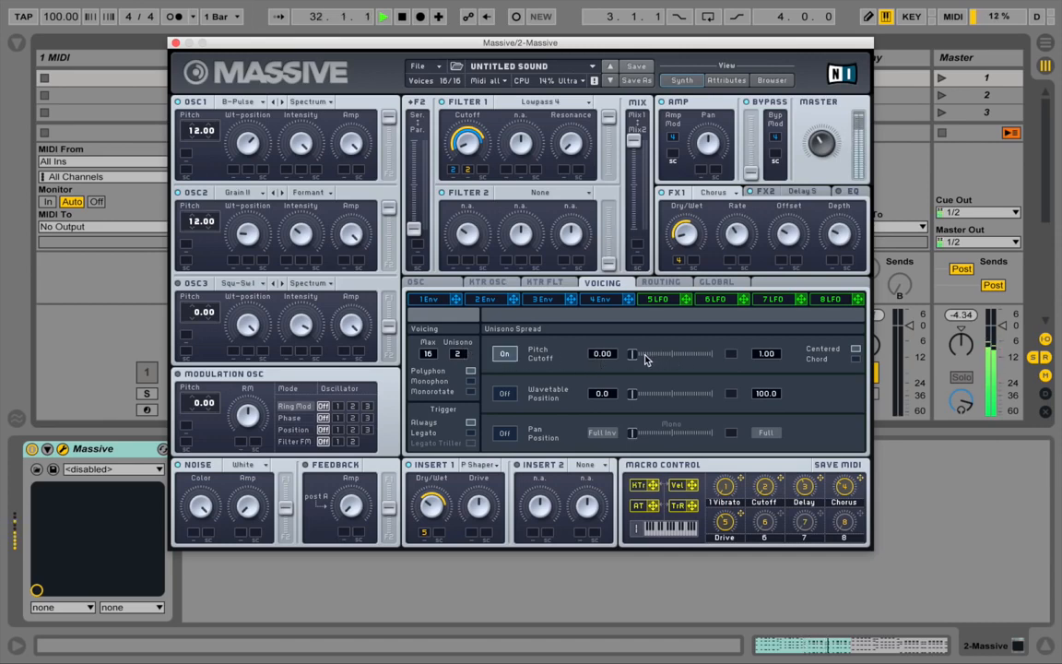
drag(636, 358, 648, 358)
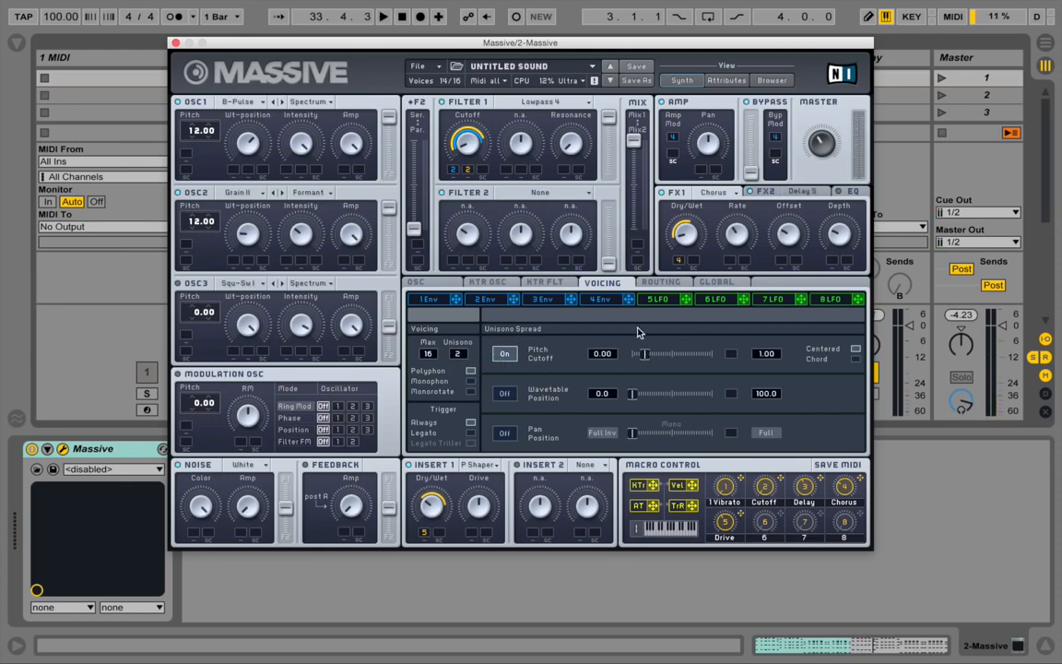
Enable the unisono pan position spread, move it to the midpoint and toggle the pan and pitch spreads for comparison.
click(505, 434)
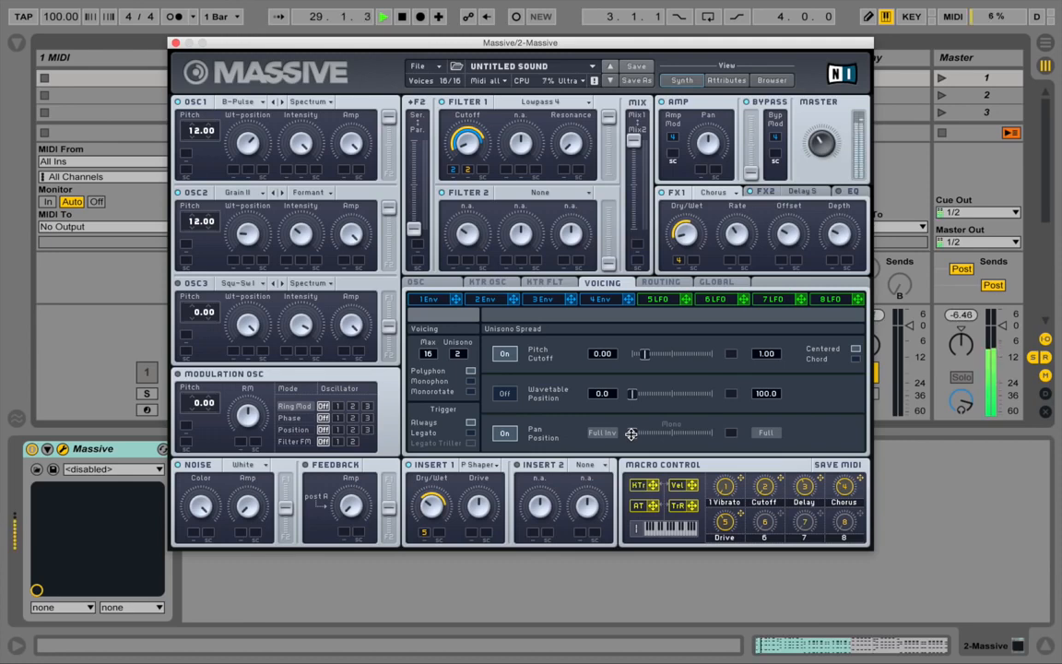
drag(632, 433, 675, 442)
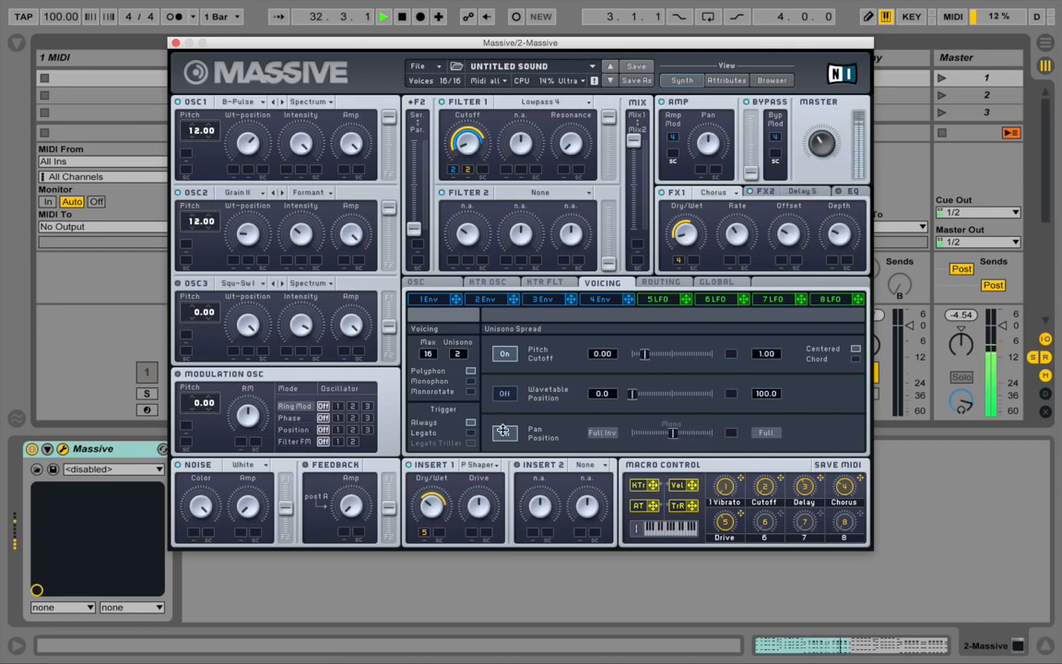
click(506, 433)
click(508, 355)
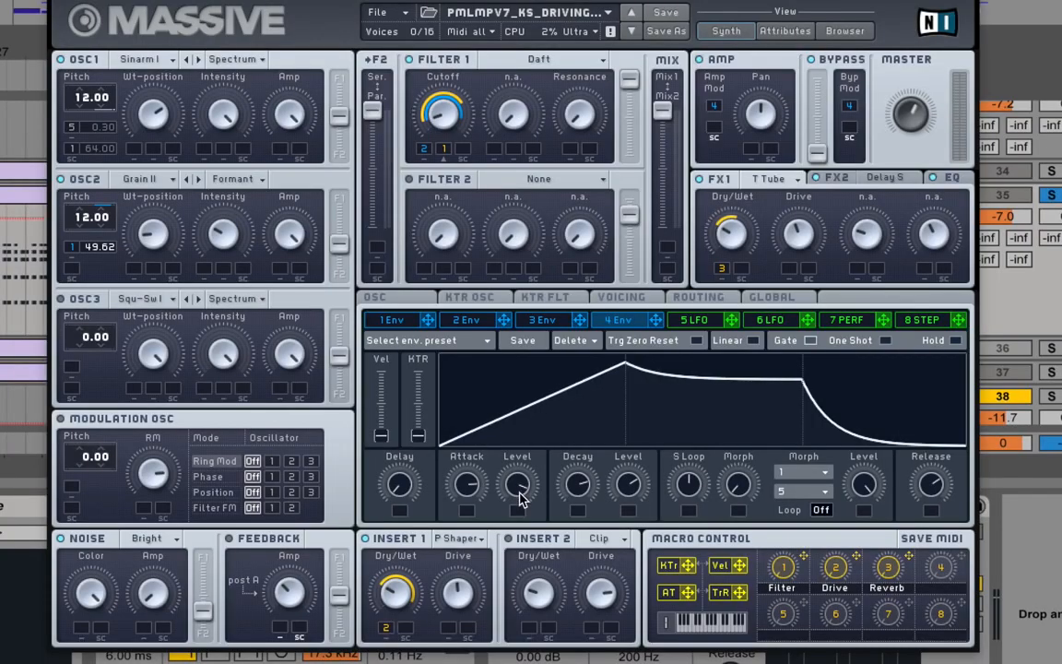
Lower envelope 4's attack level and choose Sample & Hold for Insert 1.
drag(528, 537, 534, 557)
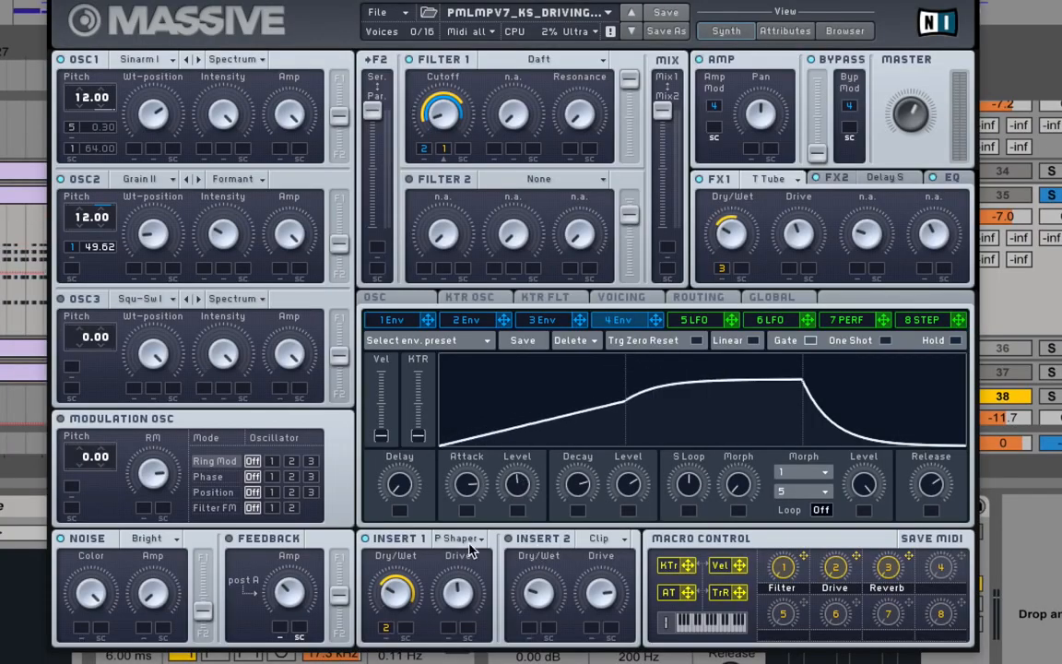
click(479, 544)
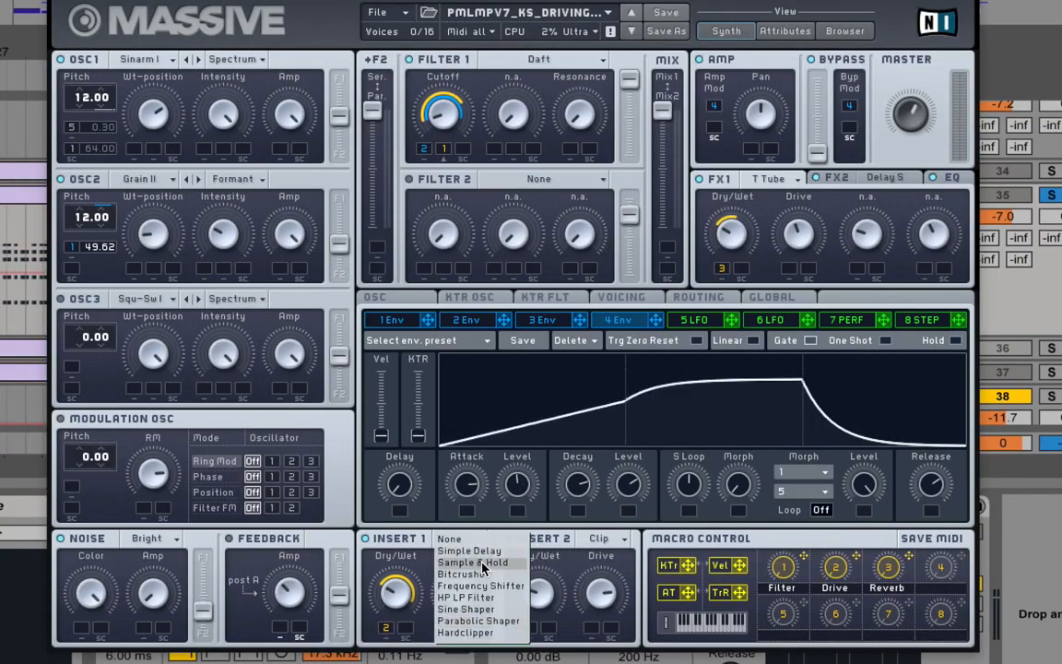
click(482, 563)
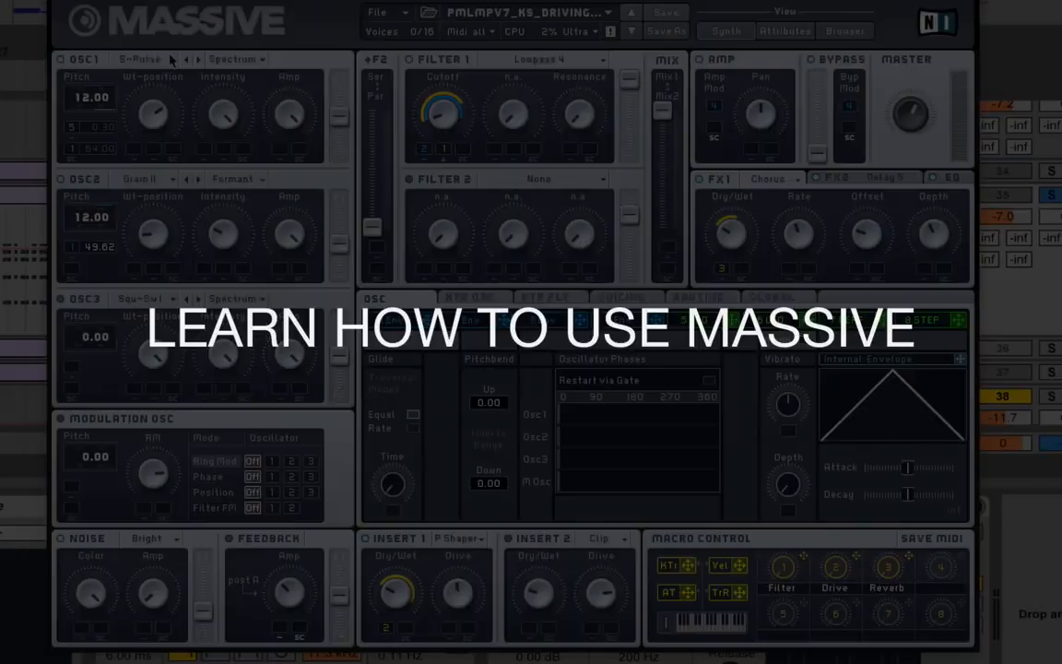
Set OSC1's wavetable to Sinarmonic I and Filter 1's type to Daft.
click(171, 58)
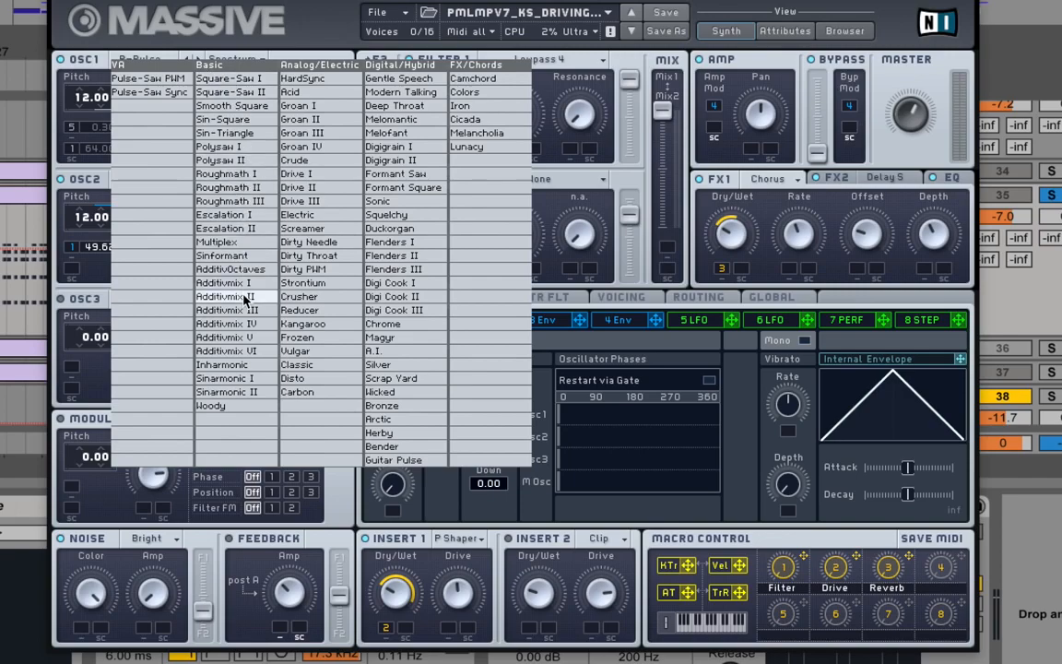
click(213, 378)
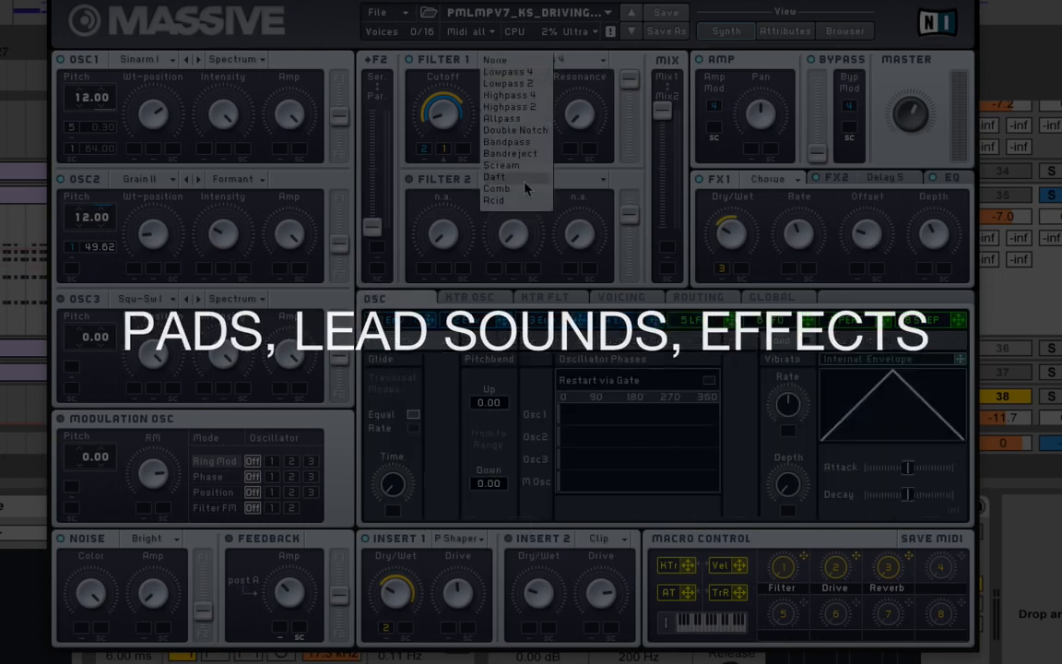
click(495, 176)
Load Tele Tube in FX1 and raise envelope 4's attack time.
click(766, 179)
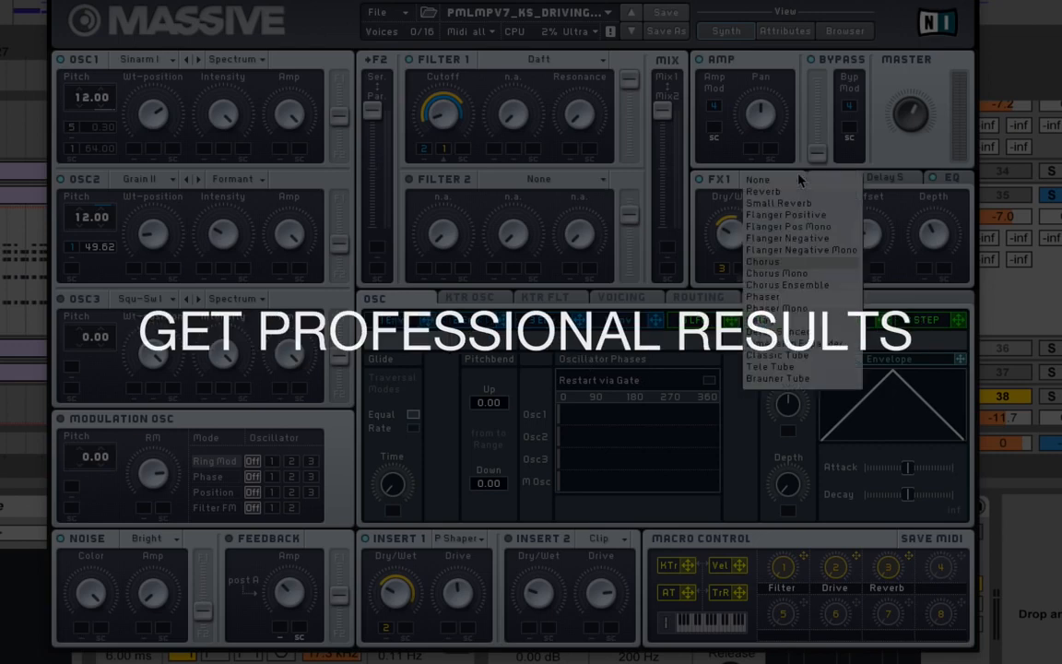
click(791, 367)
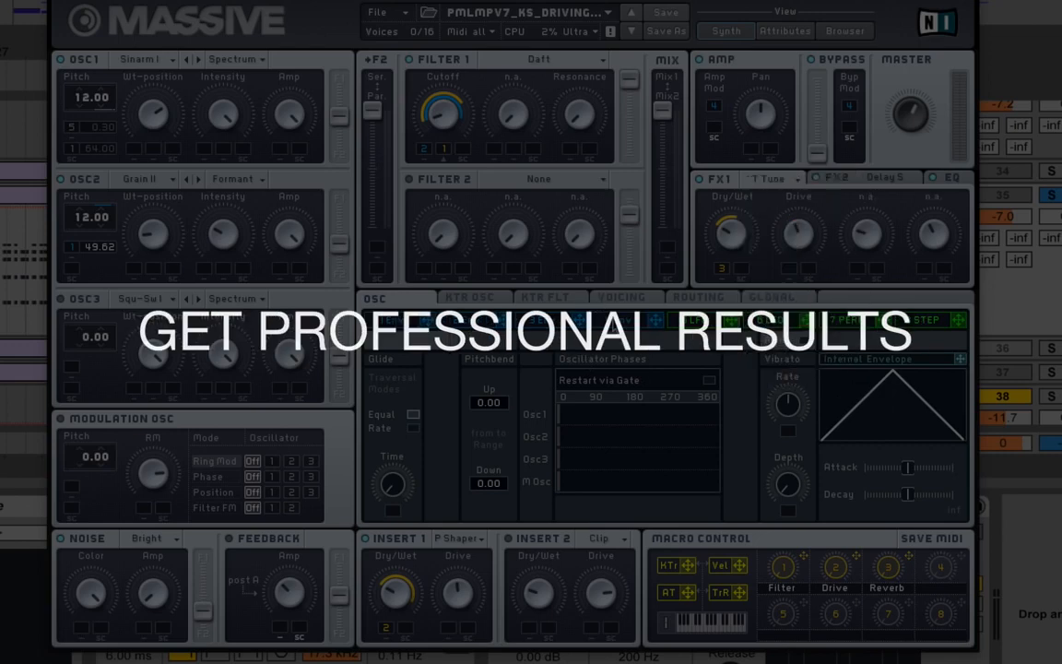
click(615, 323)
drag(466, 491, 465, 474)
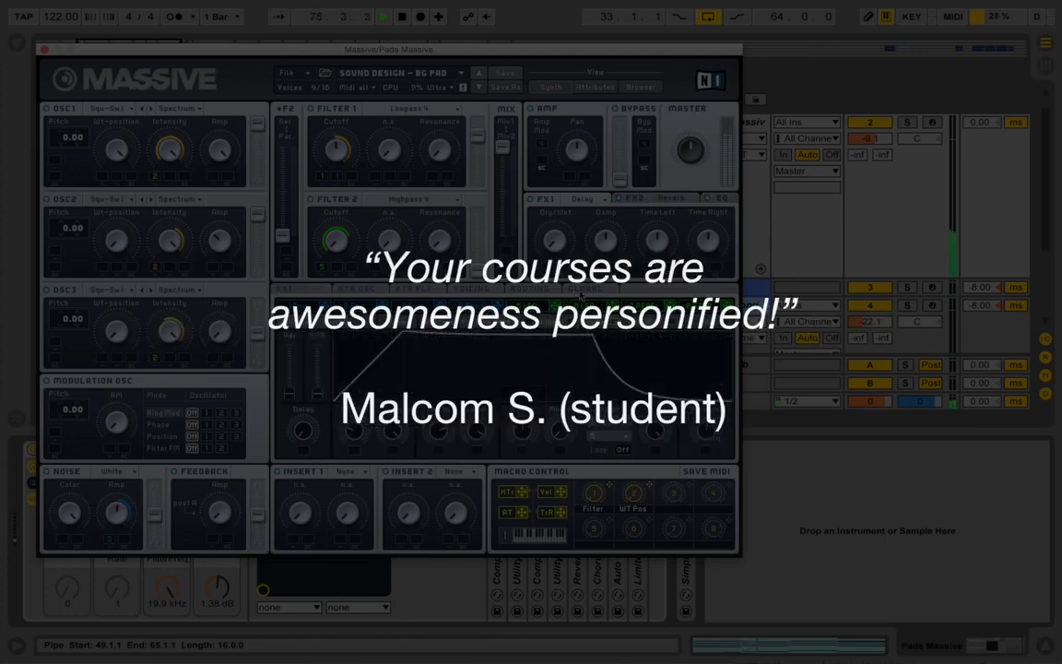
Display the global settings of the background pad sound.
click(588, 289)
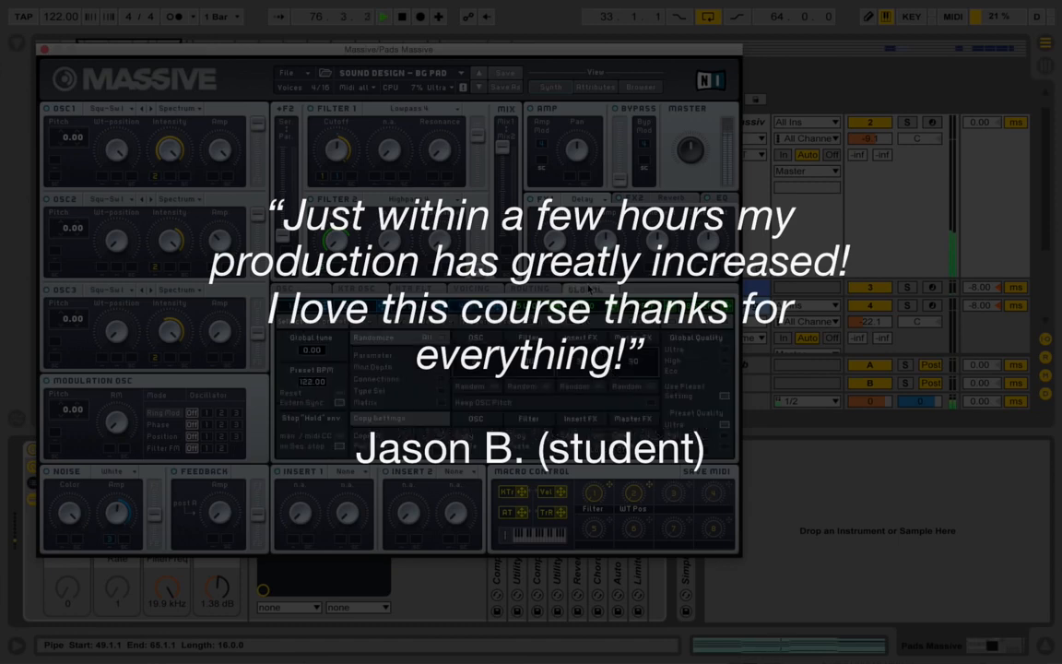